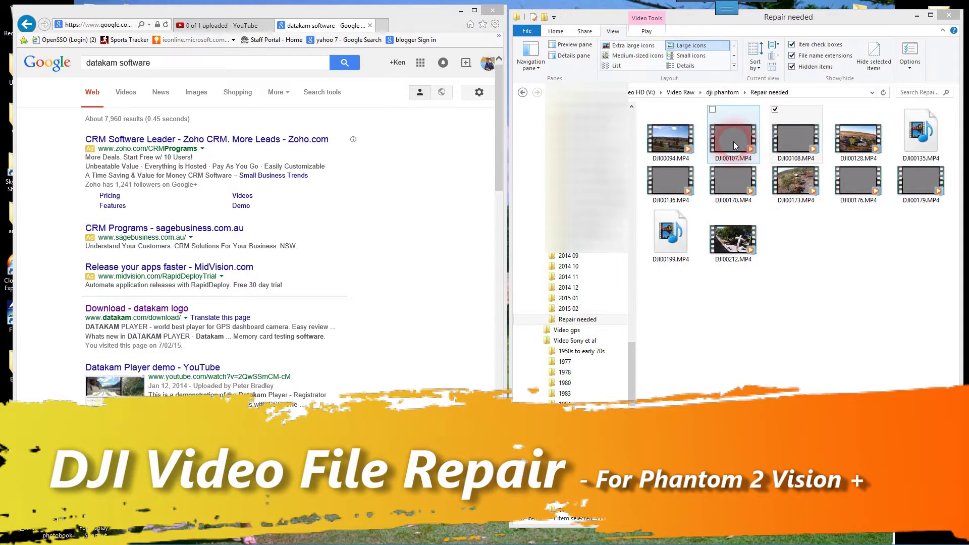
- Launch DATAKAM PLAYER, move its window higher, and open the Repair broken file tool
{"action": "left_click", "coordinate": [789, 137]}
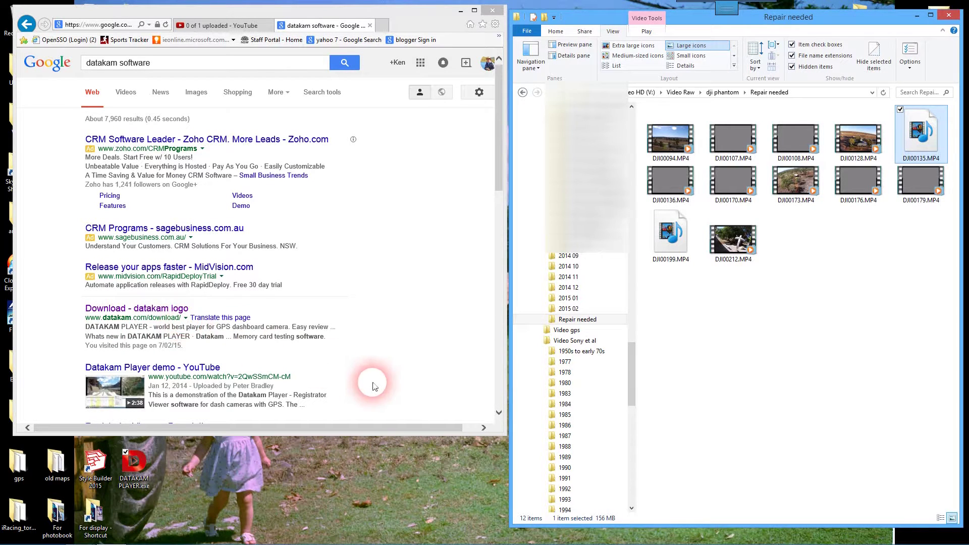
{"action": "left_click", "coordinate": [137, 467]}
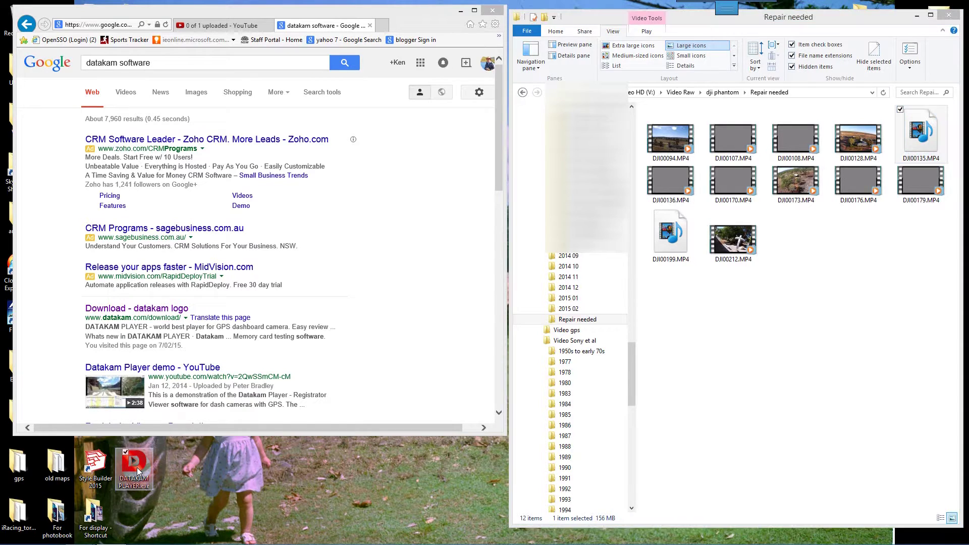
{"action": "double_click", "coordinate": [138, 468]}
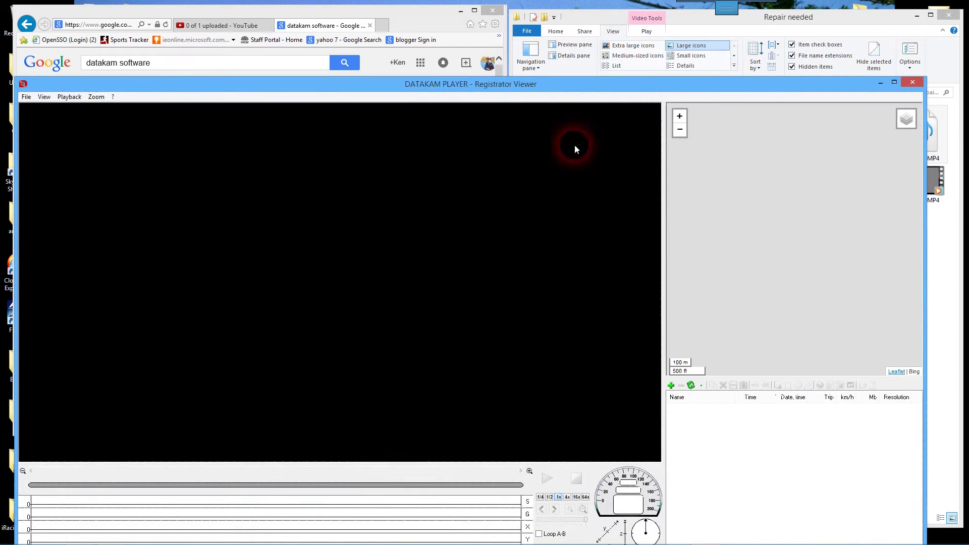
{"action": "left_click_drag", "start_coordinate": [579, 89], "coordinate": [586, 41]}
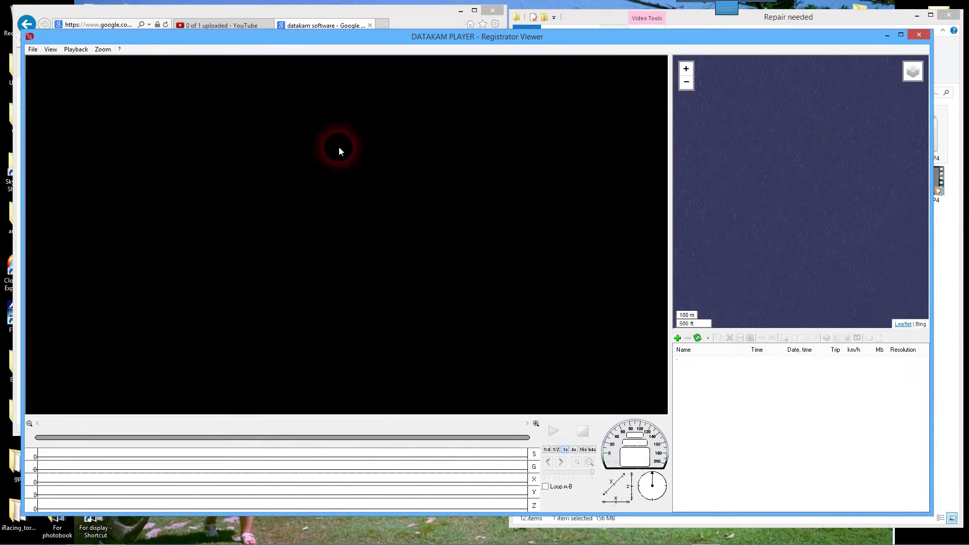
{"action": "left_click", "coordinate": [32, 49]}
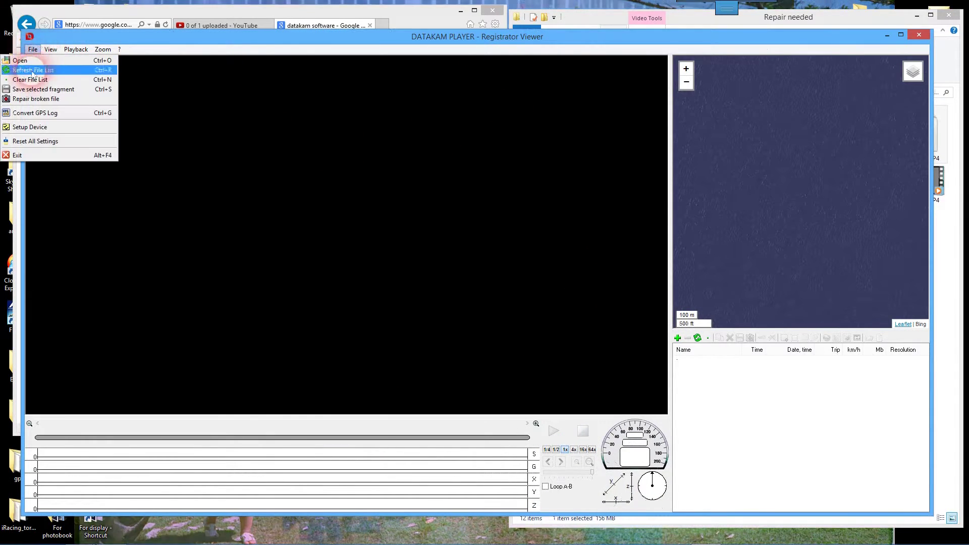
{"action": "left_click", "coordinate": [30, 99]}
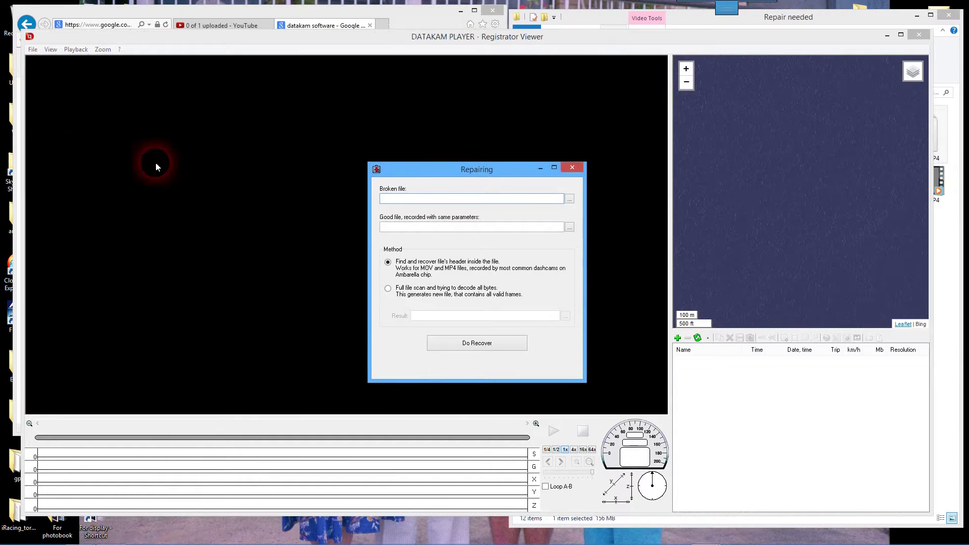
- Browse the Repair needed folder and pick DJI00108.MP4 as the broken file
{"action": "left_click", "coordinate": [570, 200]}
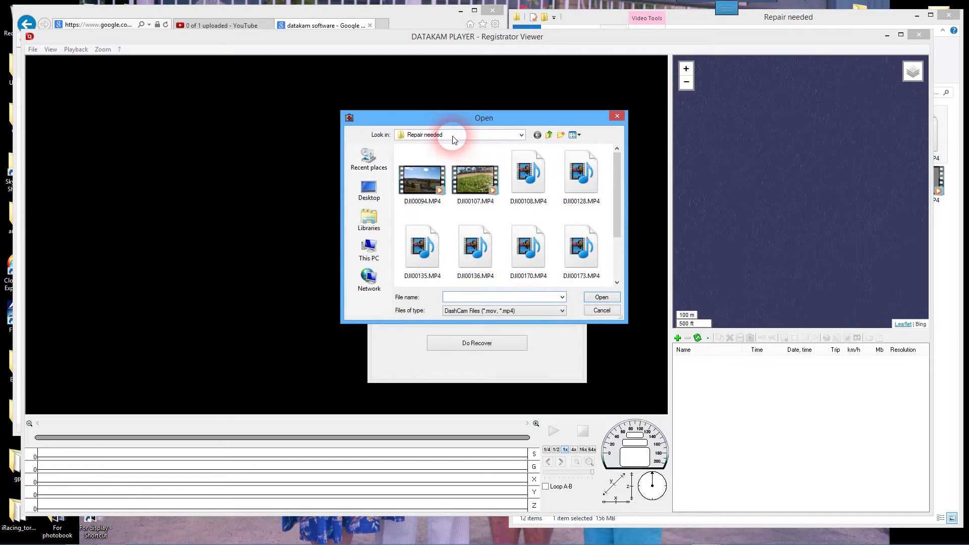
{"action": "left_click", "coordinate": [521, 135]}
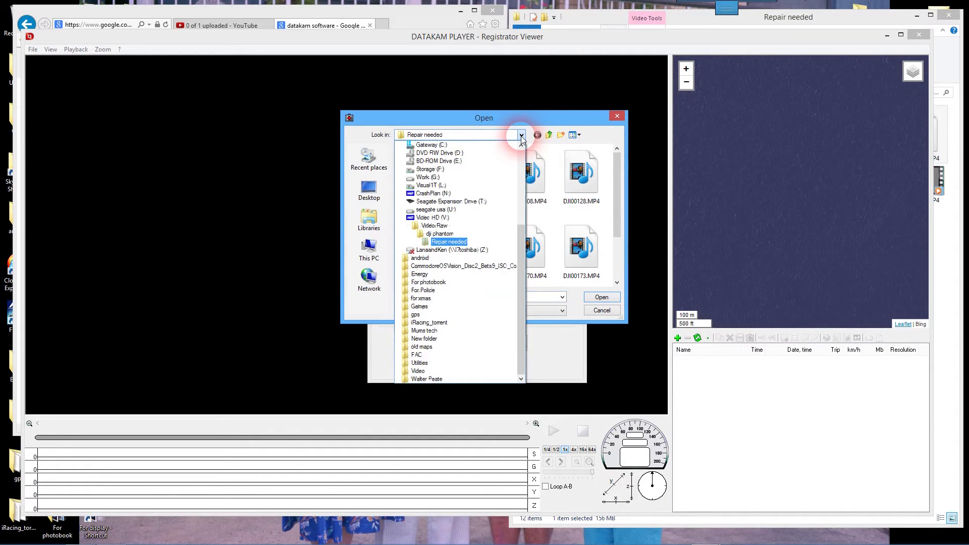
{"action": "left_click", "coordinate": [522, 135]}
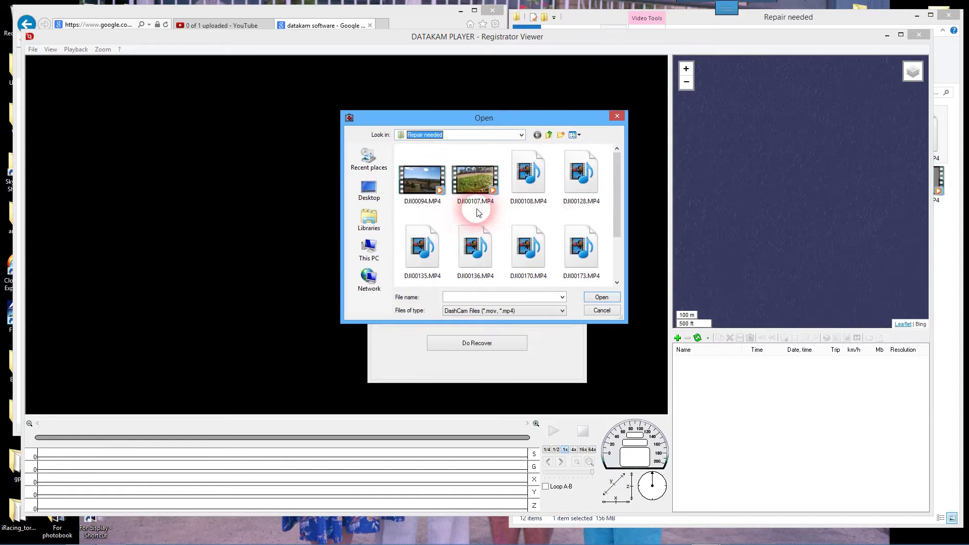
{"action": "left_click", "coordinate": [538, 182]}
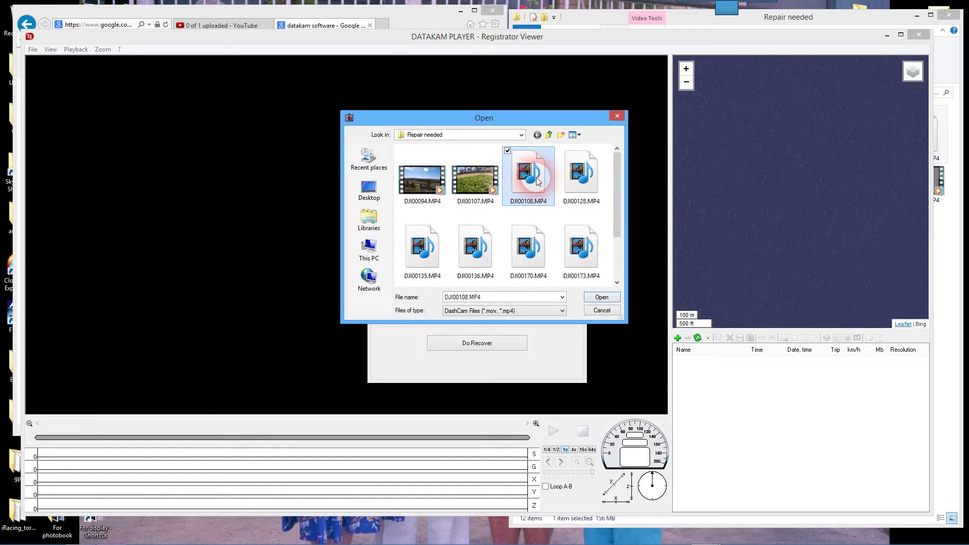
- Confirm DJI00108.MP4, set DJI00094.MP4 as the good file, and run the recovery
{"action": "left_click", "coordinate": [600, 298]}
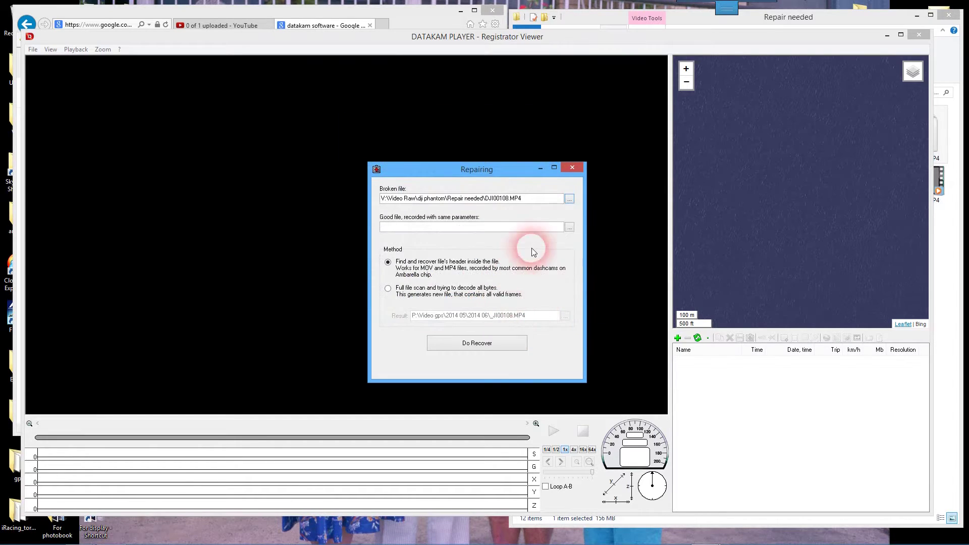
{"action": "left_click", "coordinate": [569, 228]}
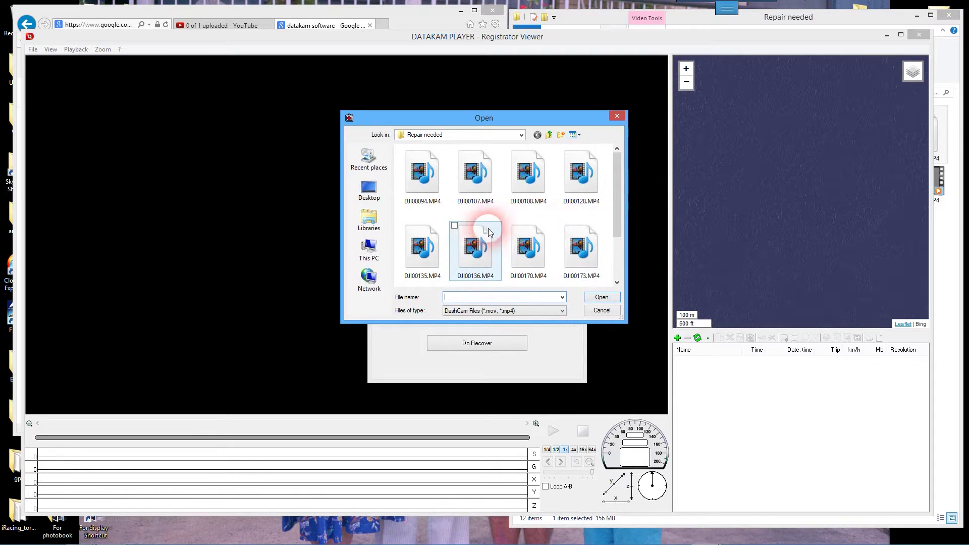
{"action": "left_click", "coordinate": [422, 179]}
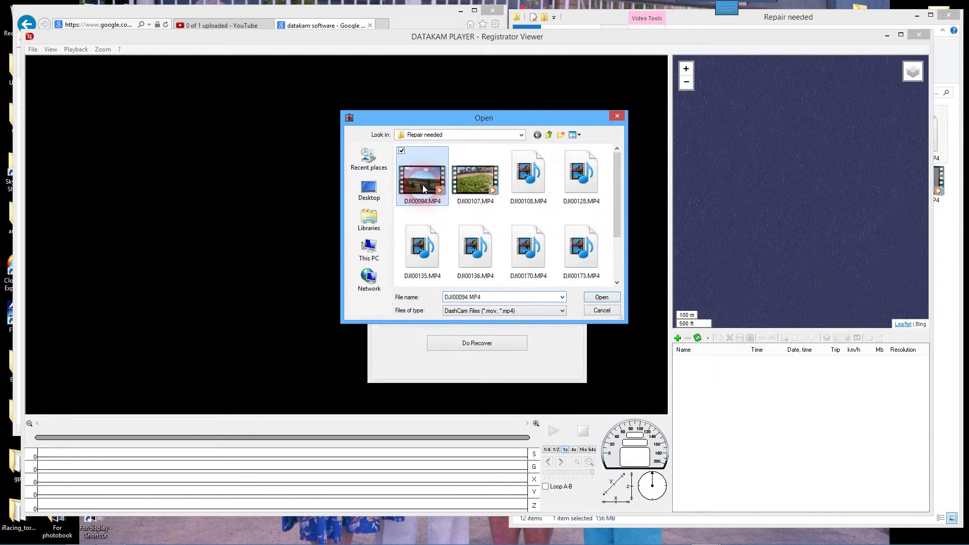
{"action": "left_click", "coordinate": [602, 297]}
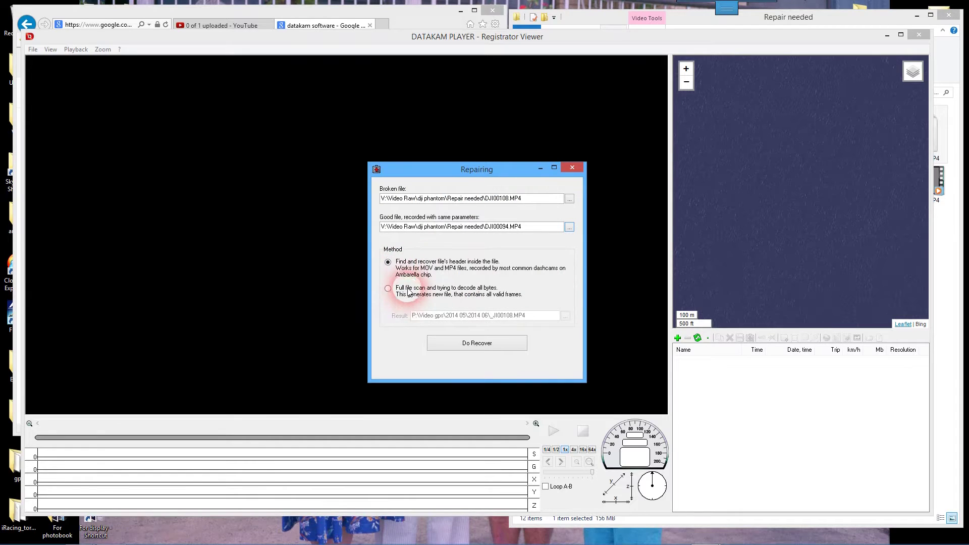
{"action": "left_click", "coordinate": [483, 348]}
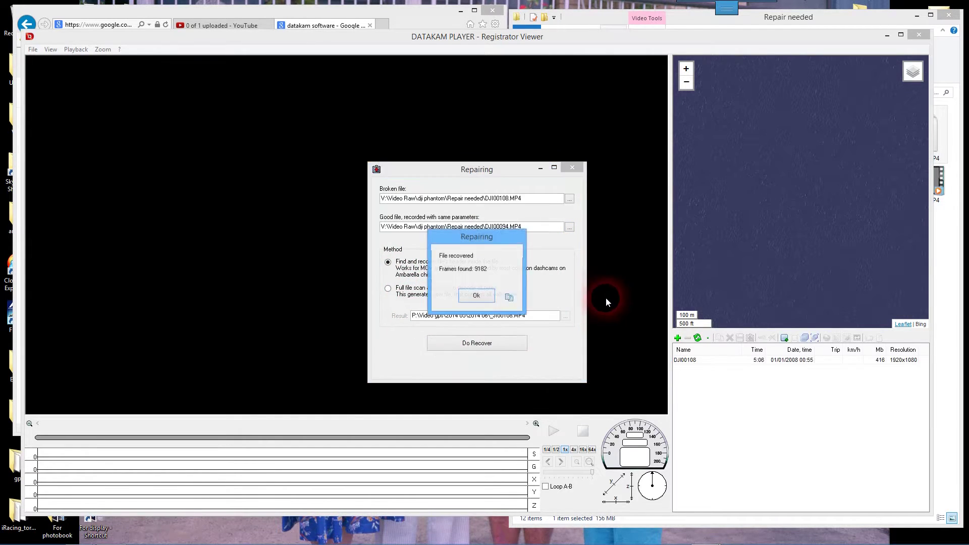
{"action": "left_click", "coordinate": [483, 301]}
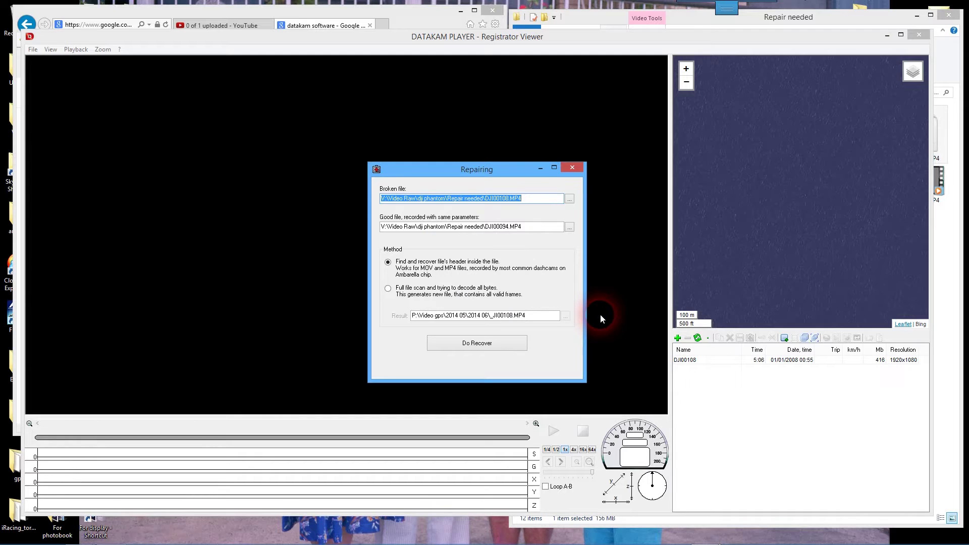
- Close the repair tool, play the repaired DJI00108 clip from the file list, then pause it
{"action": "left_click", "coordinate": [575, 170]}
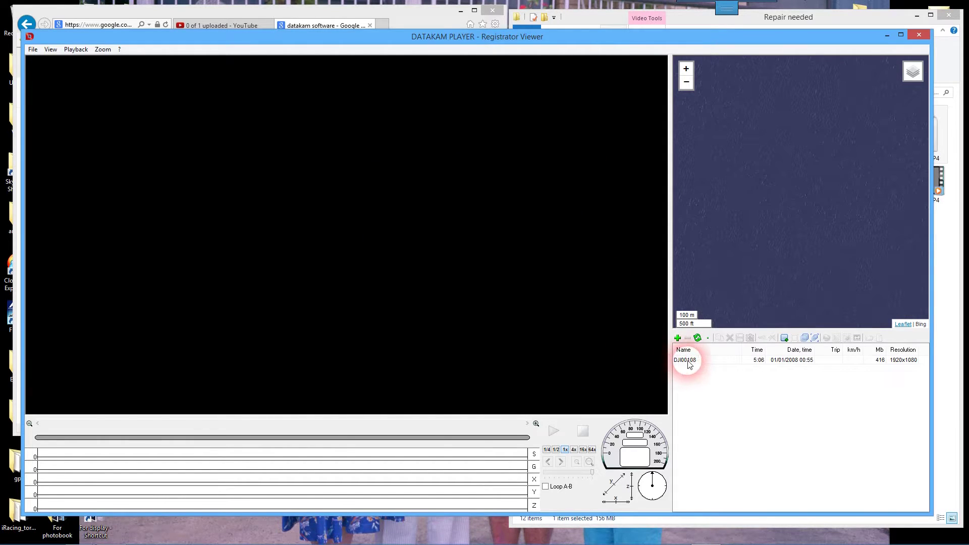
{"action": "left_click", "coordinate": [688, 361]}
{"action": "left_click", "coordinate": [554, 432]}
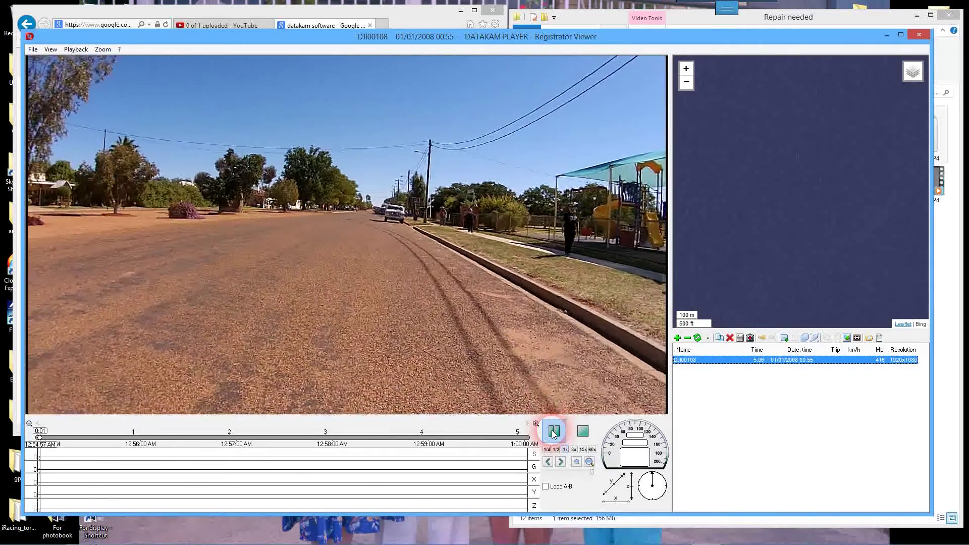
{"action": "left_click", "coordinate": [554, 432]}
{"action": "left_click", "coordinate": [679, 308]}
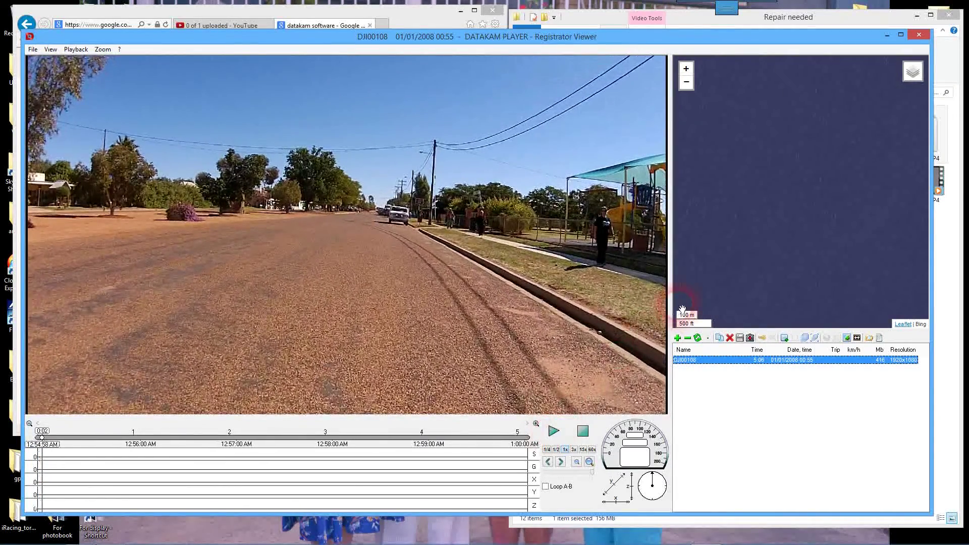
{"action": "left_click", "coordinate": [33, 49]}
- Reopen the repair tool and load DJI00135.MP4 as the broken file
{"action": "left_click", "coordinate": [34, 99]}
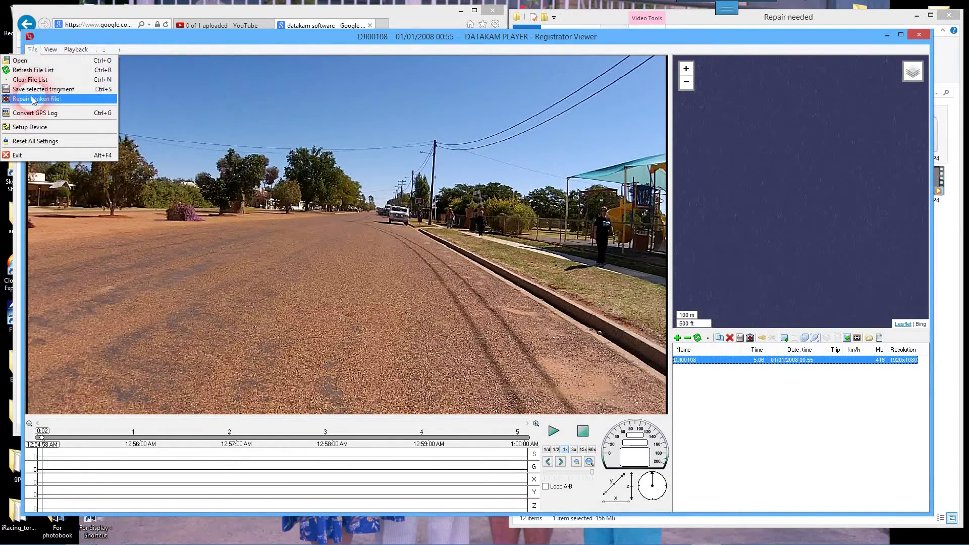
{"action": "left_click", "coordinate": [569, 200]}
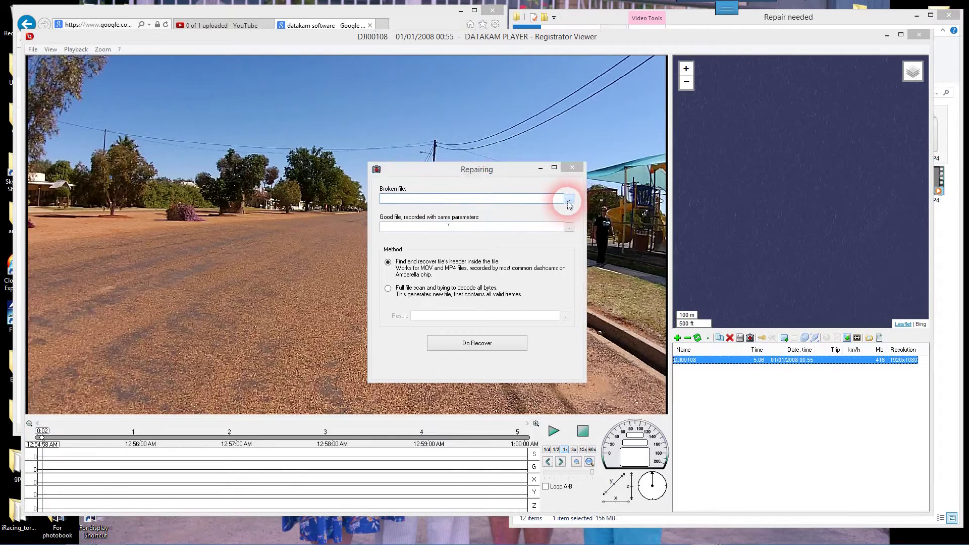
{"action": "left_click", "coordinate": [486, 220]}
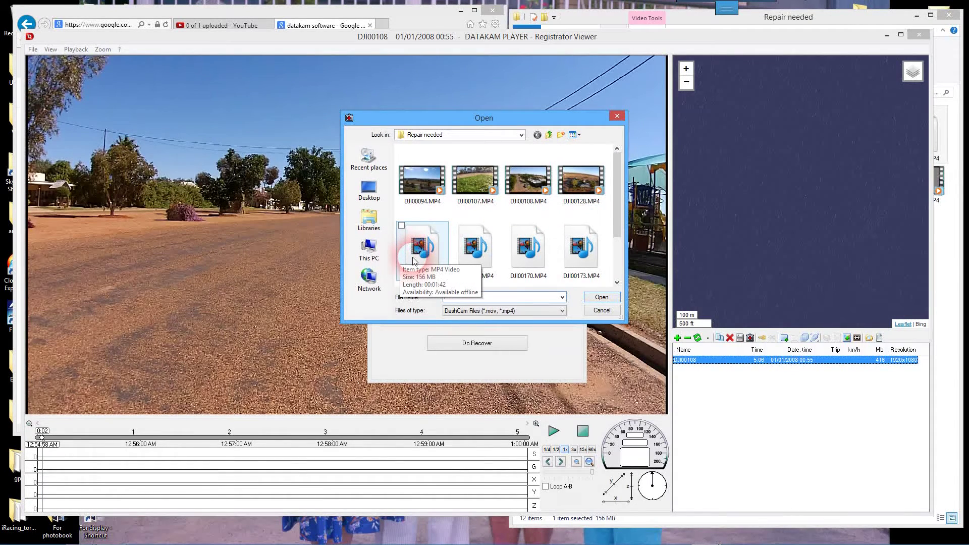
{"action": "left_click", "coordinate": [413, 260]}
{"action": "left_click", "coordinate": [603, 302]}
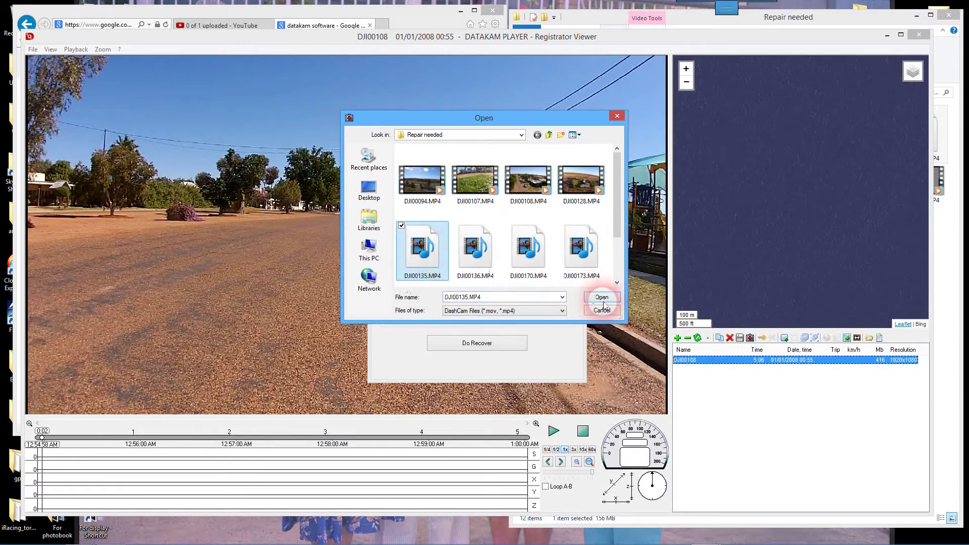
- Recover DJI00135 with DJI00094.MP4 as the good reference, then load it into the viewer
{"action": "left_click", "coordinate": [570, 227]}
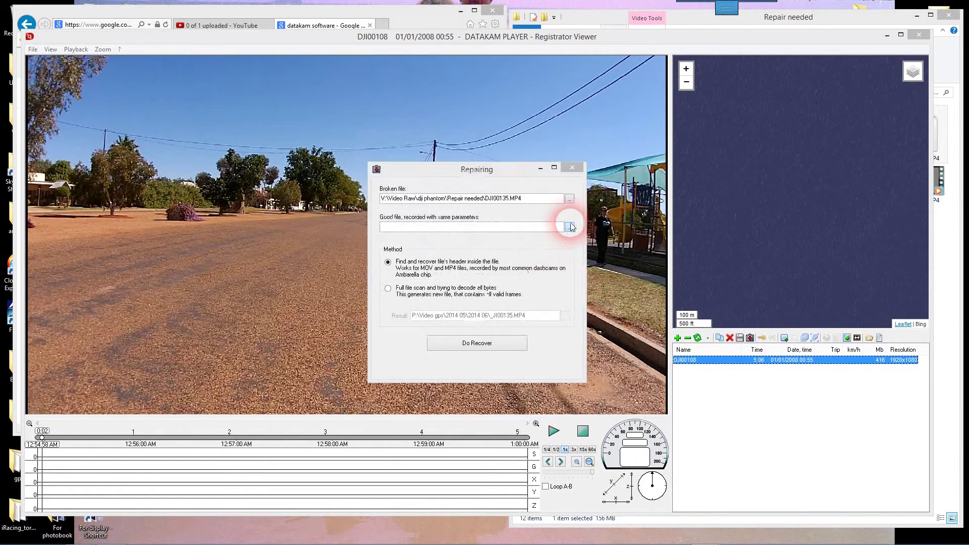
{"action": "left_click", "coordinate": [421, 187]}
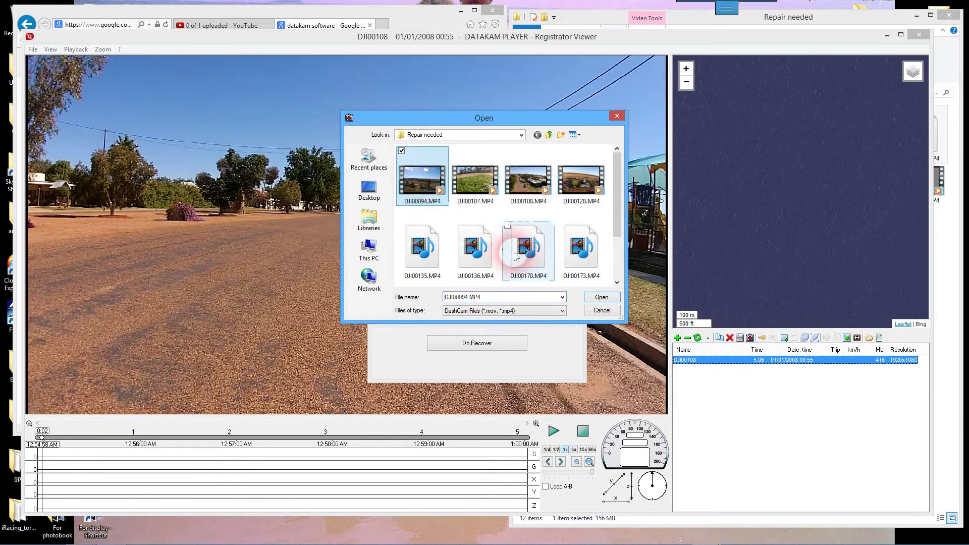
{"action": "left_click", "coordinate": [554, 328]}
{"action": "left_click", "coordinate": [601, 297]}
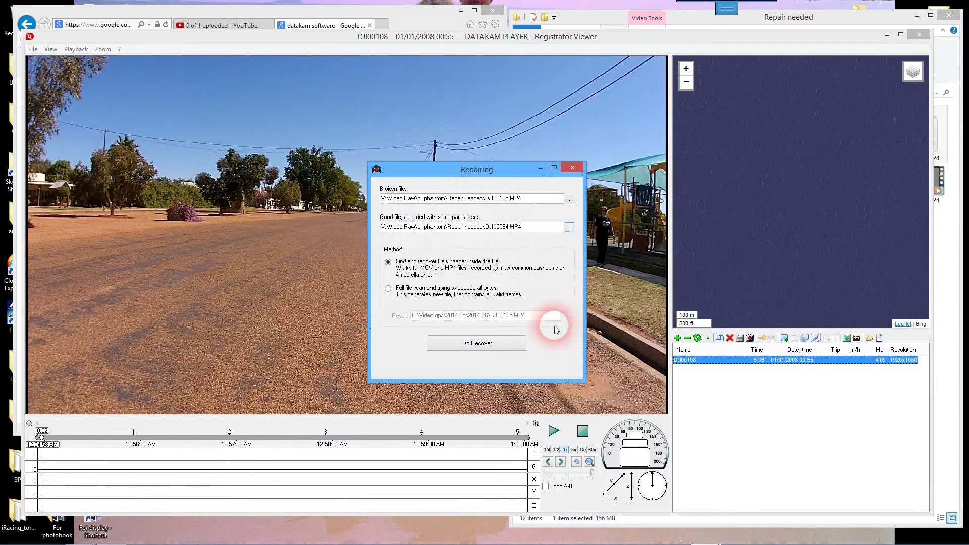
{"action": "left_click", "coordinate": [466, 348]}
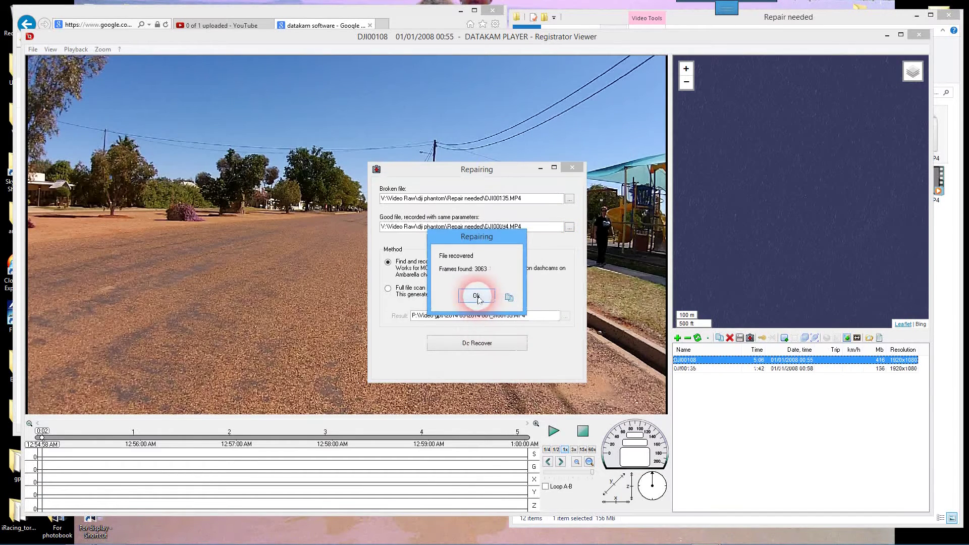
{"action": "left_click", "coordinate": [476, 296]}
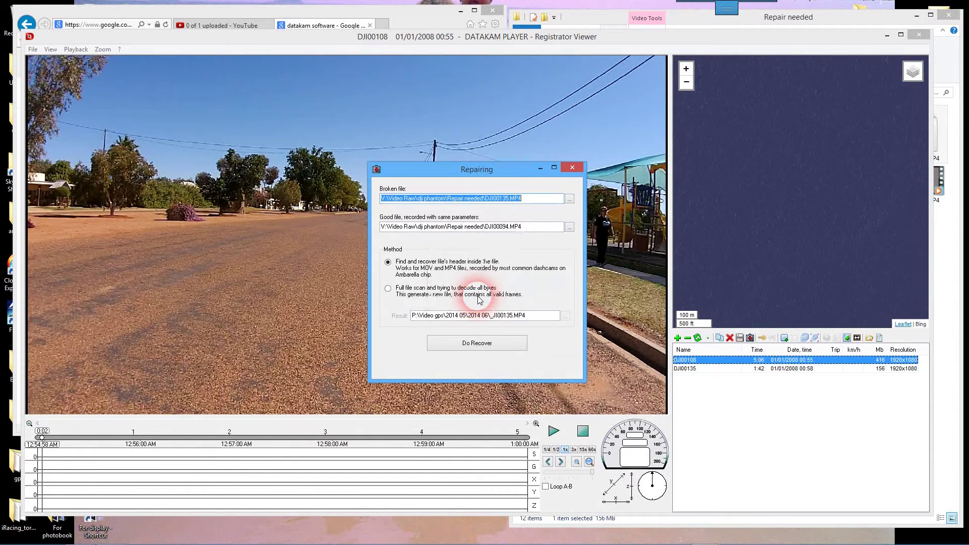
{"action": "left_click", "coordinate": [492, 345]}
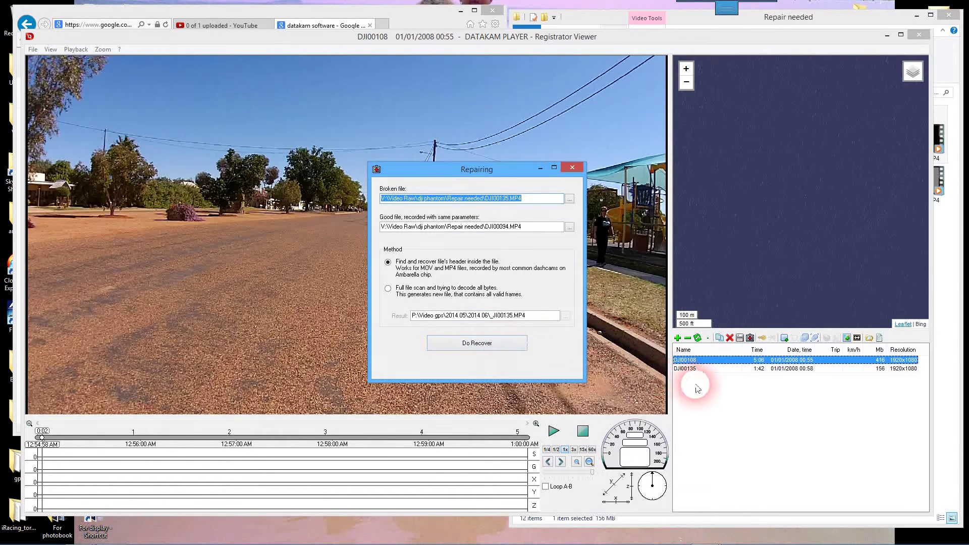
{"action": "double_click", "coordinate": [693, 369]}
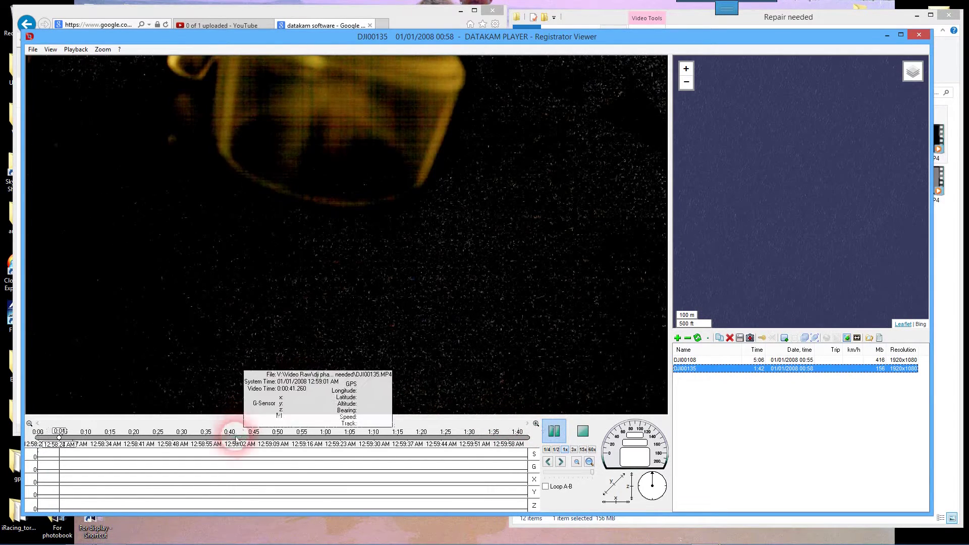
- Drag the DJI00135 playhead ahead to about 0:46
{"action": "left_click_drag", "start_coordinate": [236, 438], "coordinate": [261, 440]}
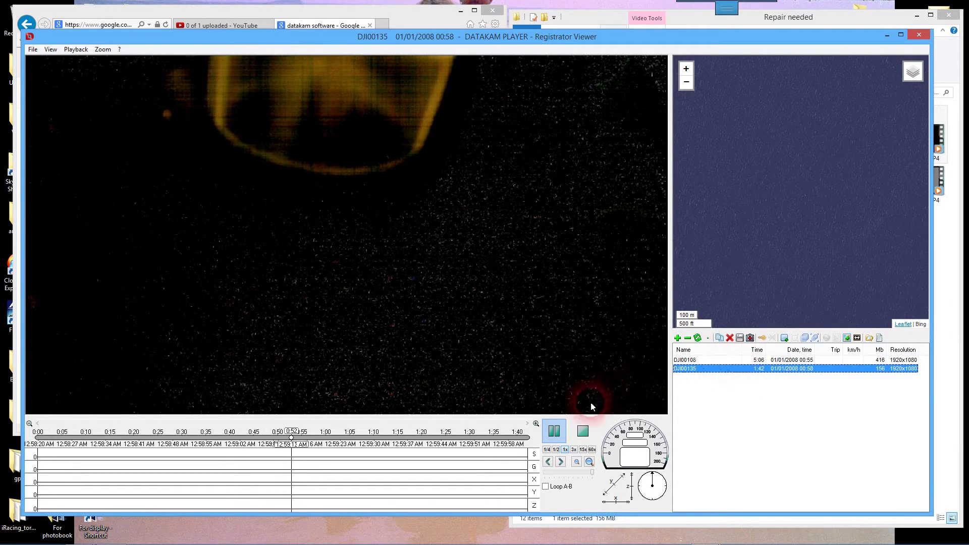
{"action": "left_click", "coordinate": [34, 50]}
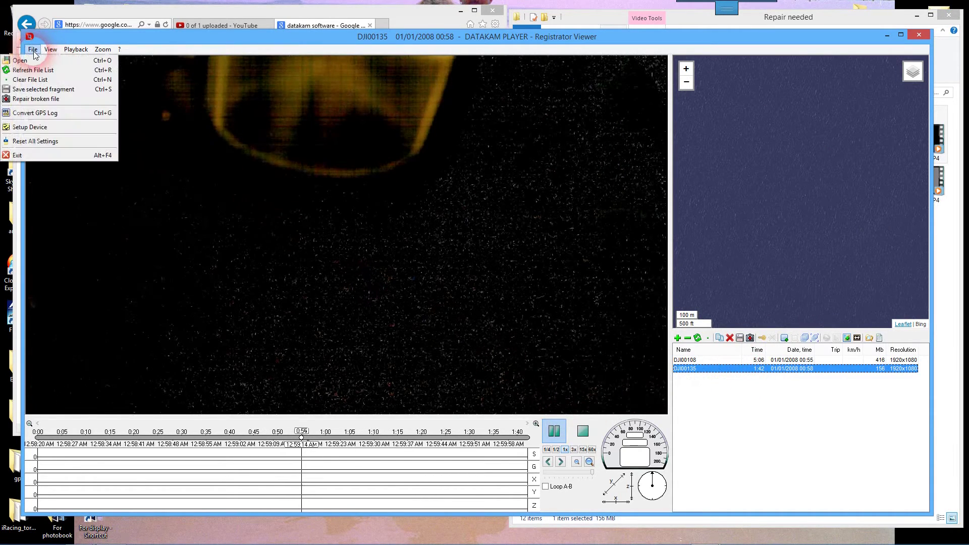
- Recover DJI00136.MP4 using DJI00094.MP4 as the good reference file
{"action": "left_click", "coordinate": [56, 99]}
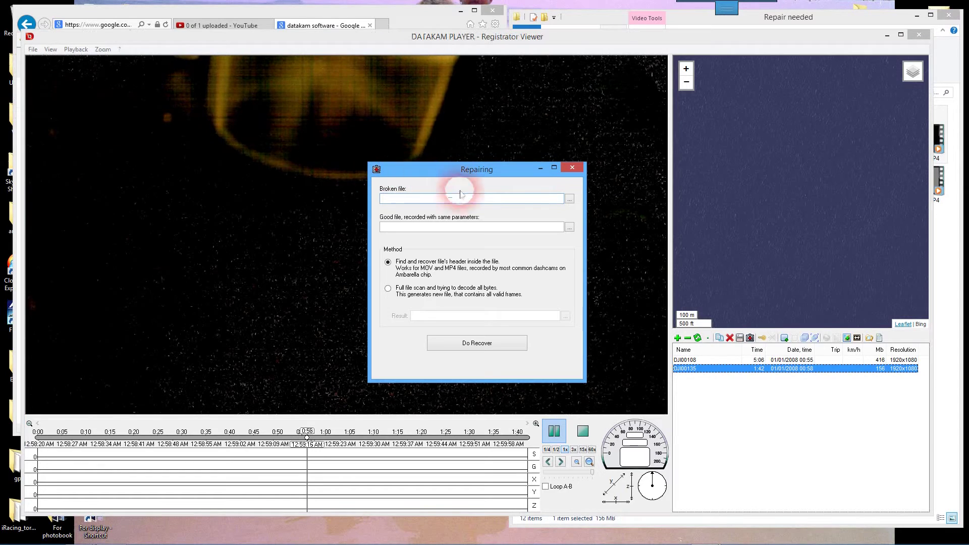
{"action": "left_click", "coordinate": [569, 199]}
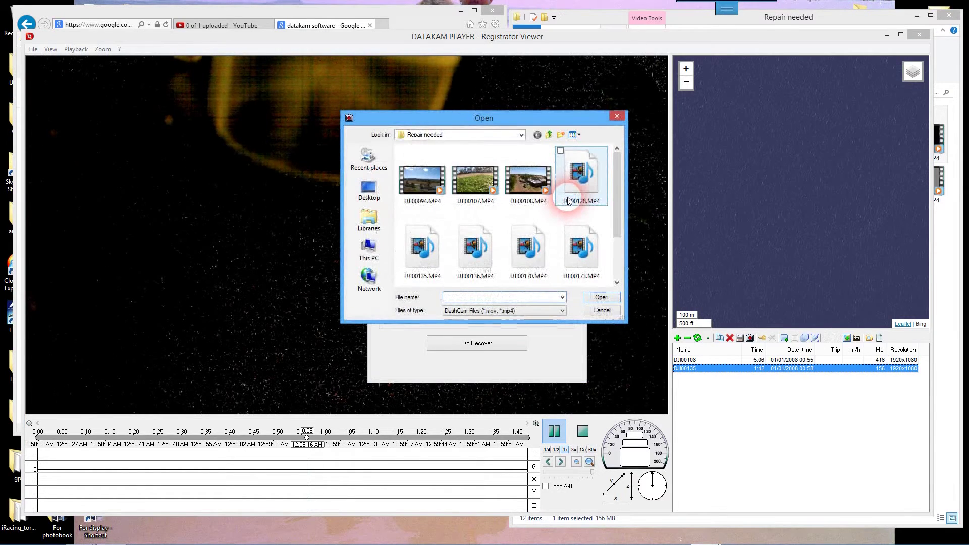
{"action": "left_click", "coordinate": [477, 246]}
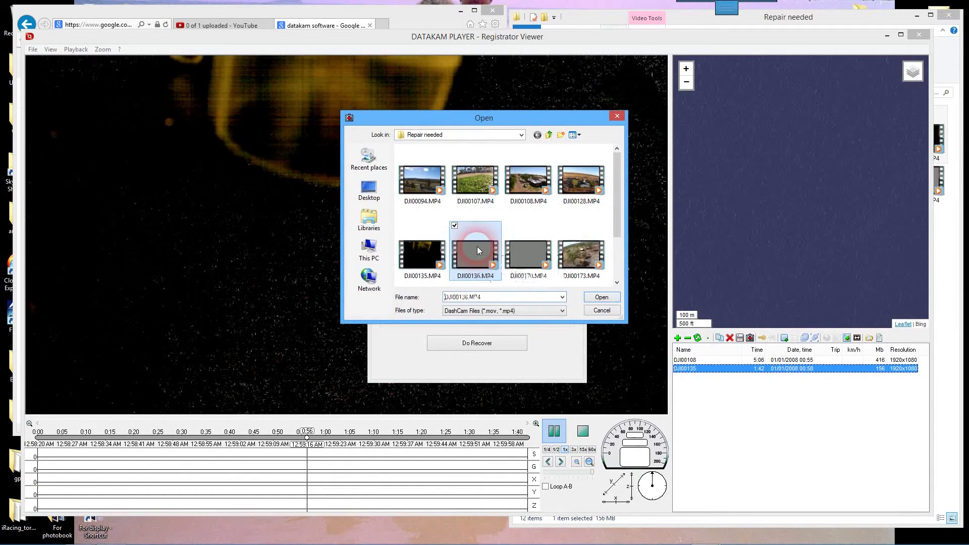
{"action": "left_click", "coordinate": [601, 298]}
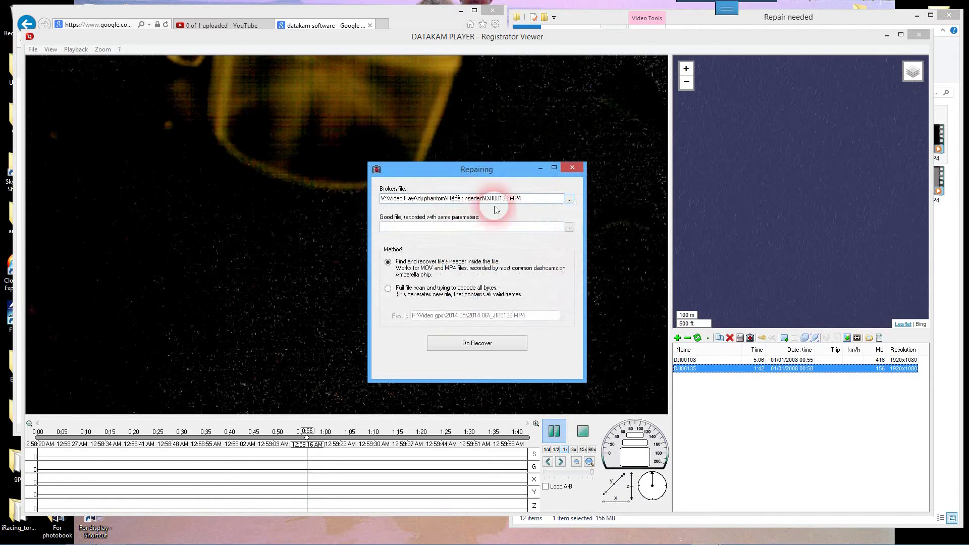
{"action": "left_click", "coordinate": [569, 227]}
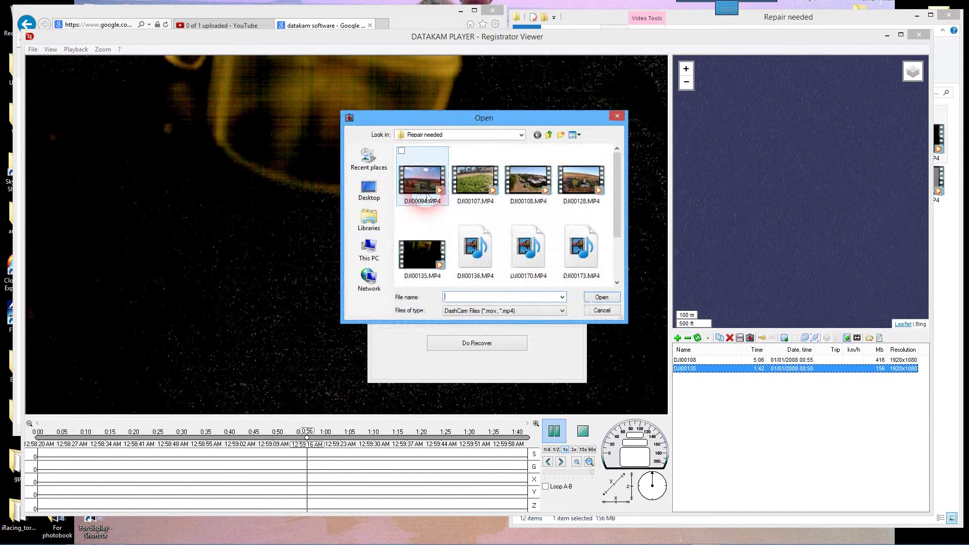
{"action": "left_click", "coordinate": [426, 184]}
{"action": "left_click", "coordinate": [601, 298]}
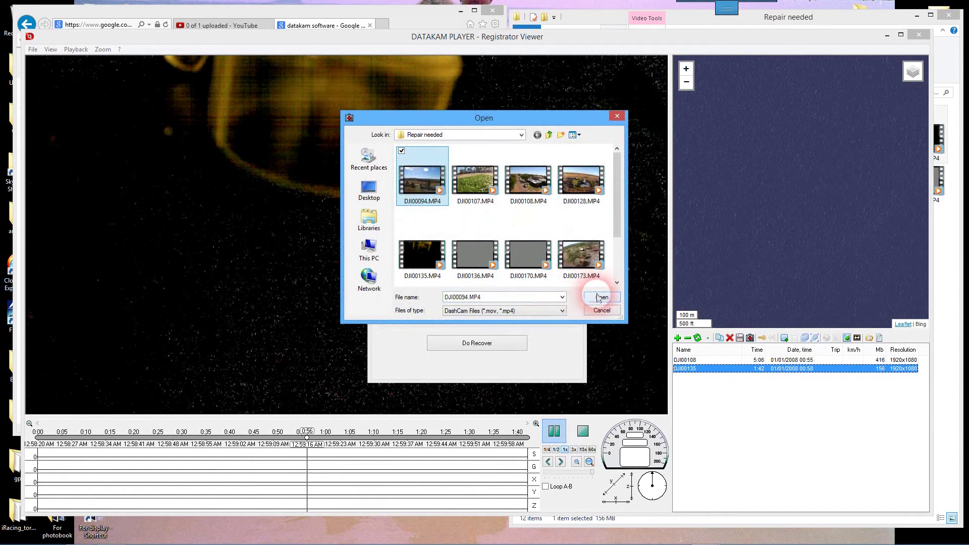
{"action": "left_click", "coordinate": [488, 349]}
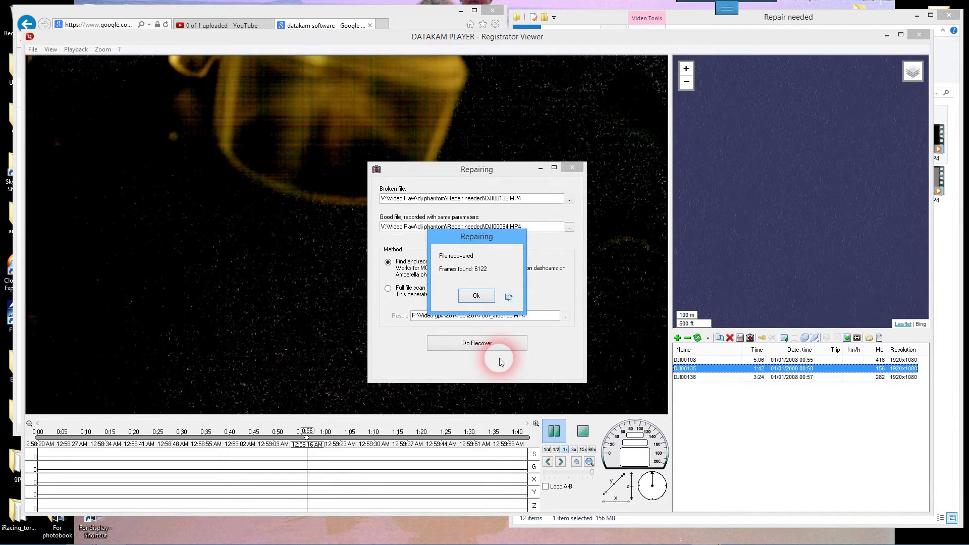
{"action": "left_click", "coordinate": [484, 296]}
- Select DJI00170.MP4 as the broken file and recover it
{"action": "left_click", "coordinate": [569, 198]}
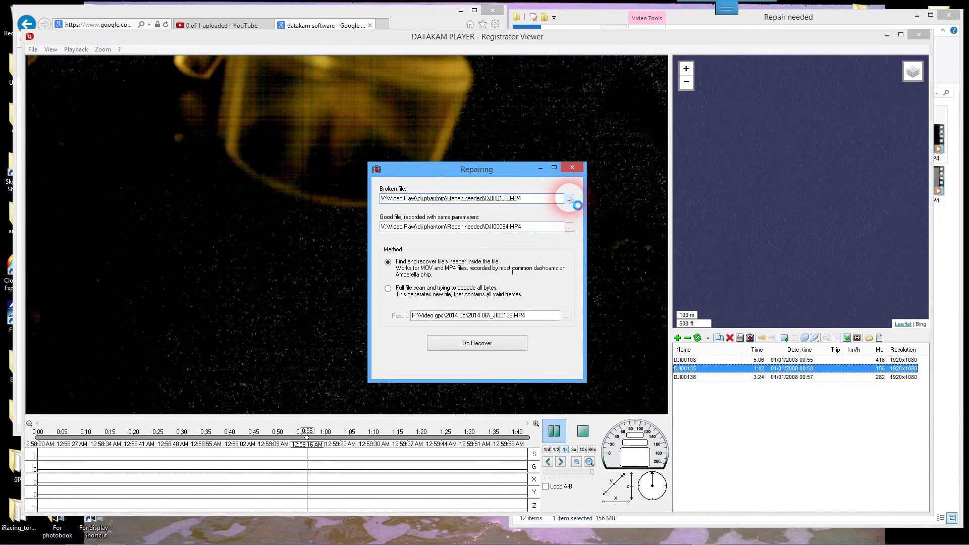
{"action": "left_click", "coordinate": [522, 259]}
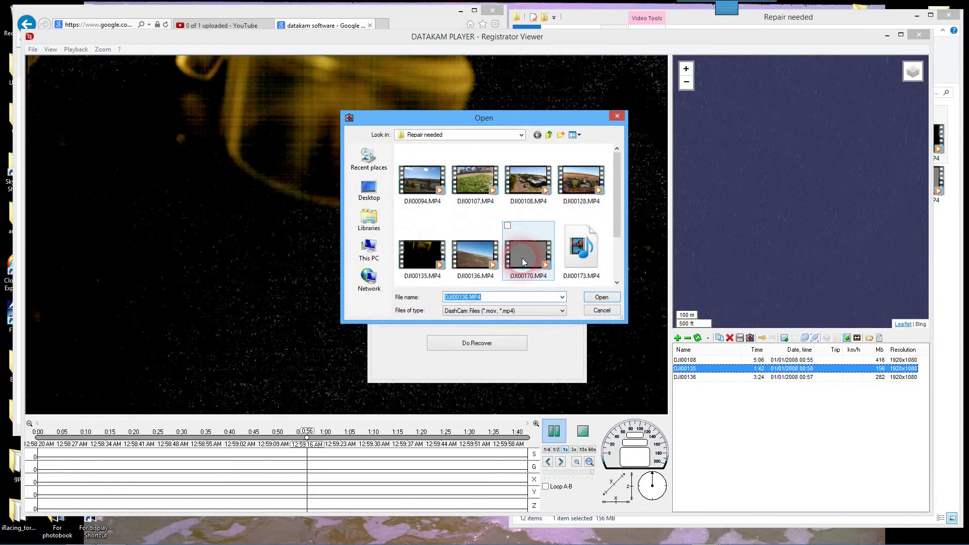
{"action": "left_click", "coordinate": [602, 297]}
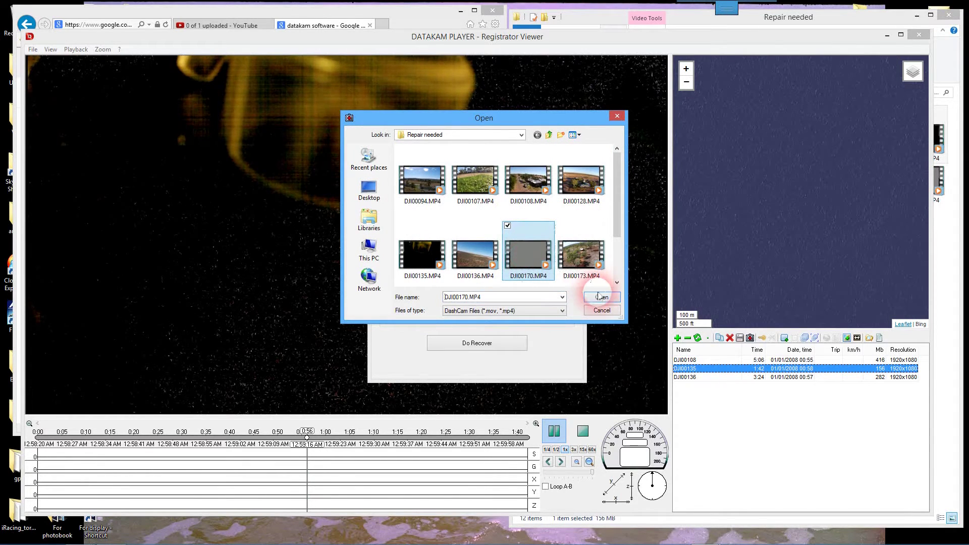
{"action": "left_click", "coordinate": [549, 321]}
{"action": "left_click", "coordinate": [479, 345]}
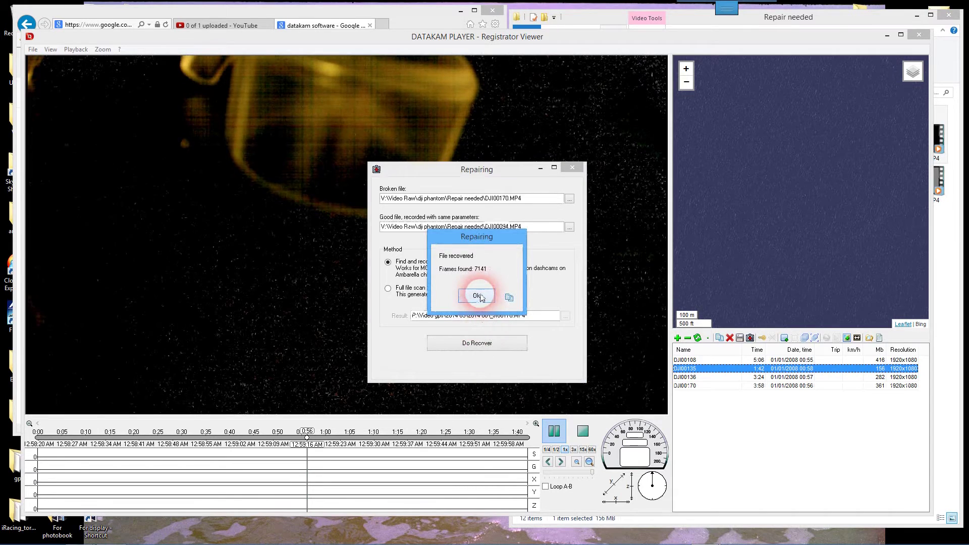
{"action": "left_click", "coordinate": [479, 296]}
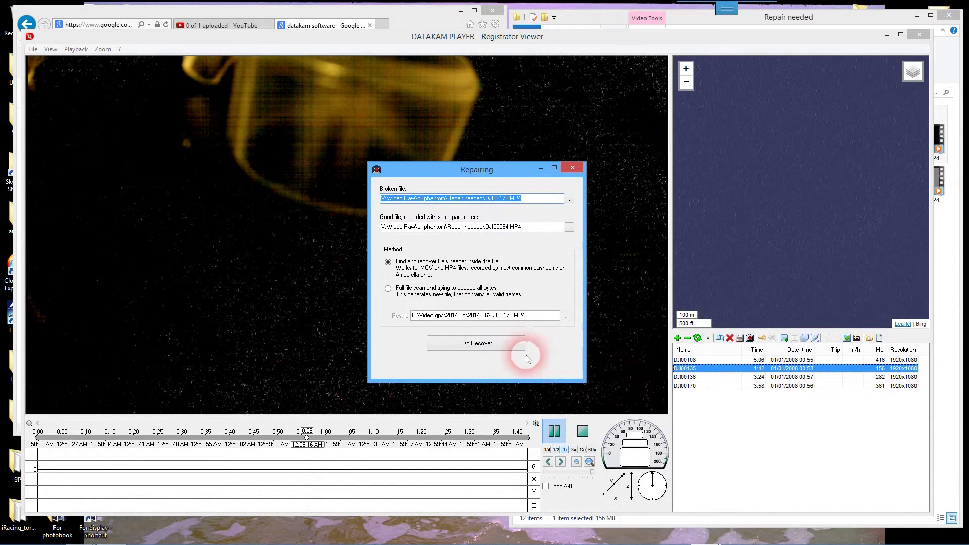
- Select DJI00176.MP4 as the broken file and recover it
{"action": "left_click", "coordinate": [569, 200]}
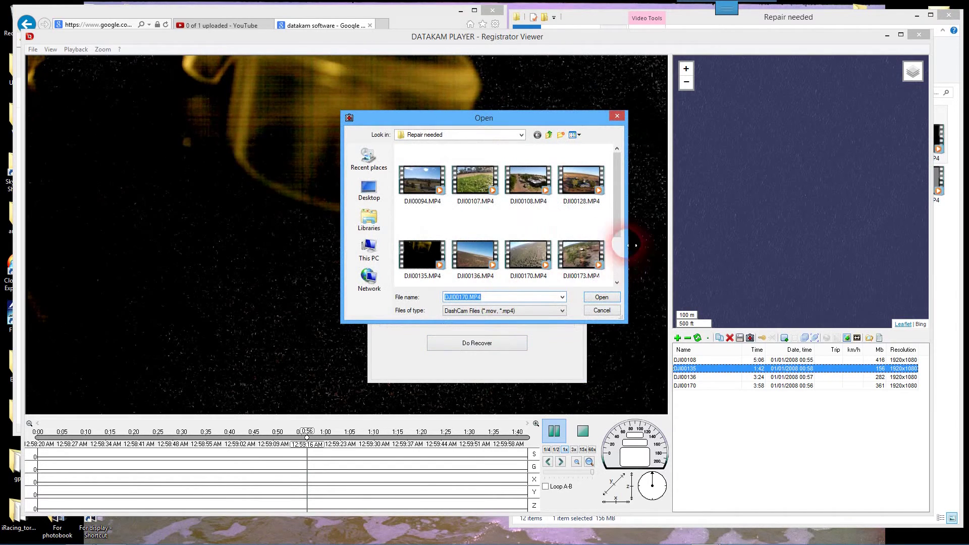
{"action": "left_click", "coordinate": [617, 282]}
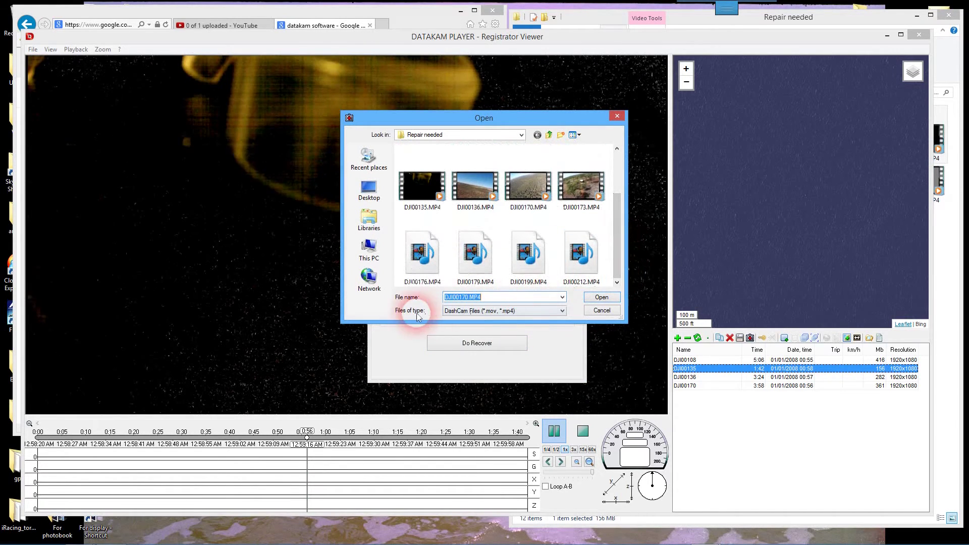
{"action": "left_click", "coordinate": [419, 248]}
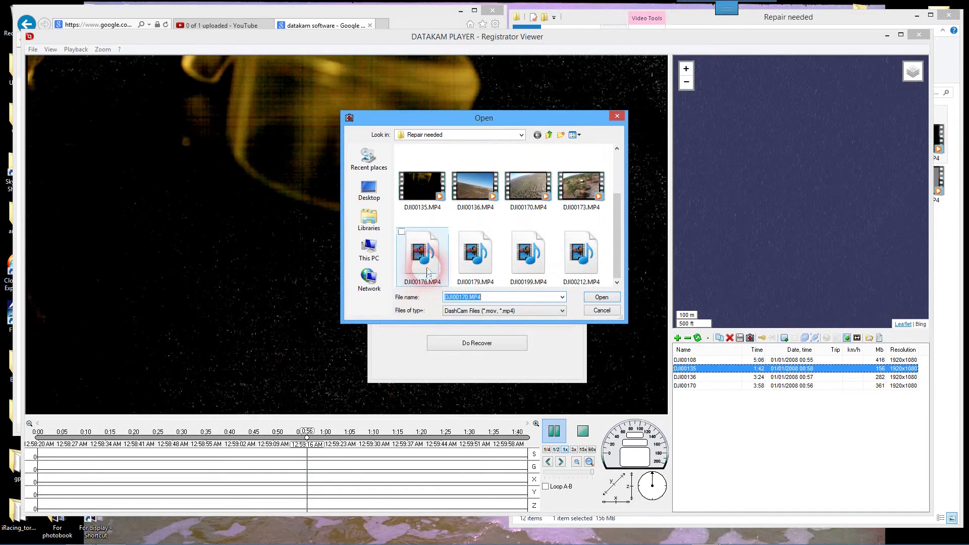
{"action": "left_click", "coordinate": [595, 300]}
{"action": "left_click", "coordinate": [487, 345]}
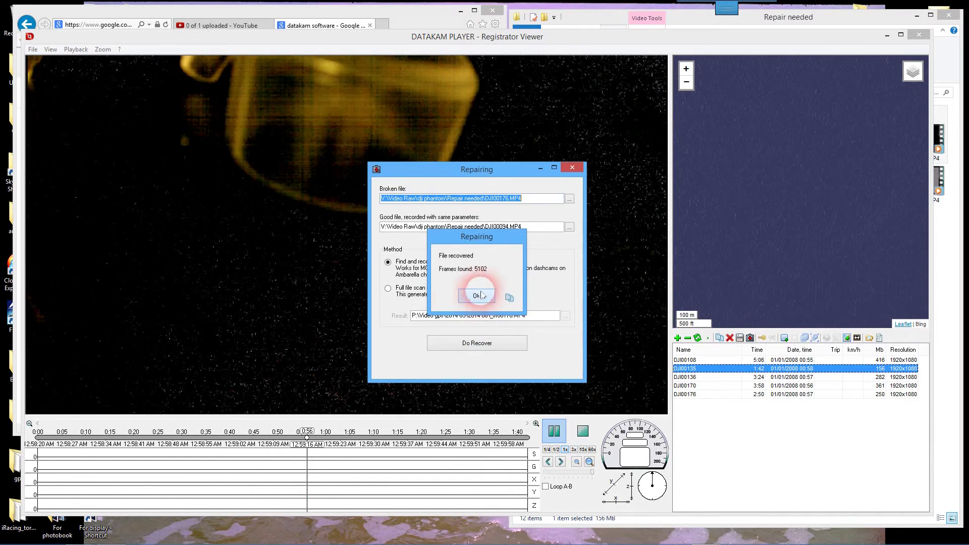
{"action": "left_click", "coordinate": [489, 303]}
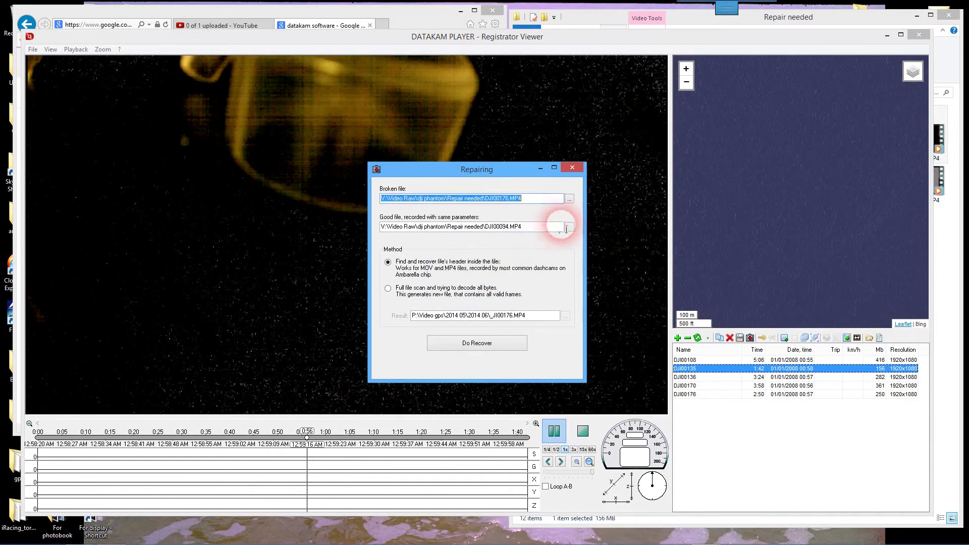
- Select DJI00179.MP4 as the broken file and recover it
{"action": "left_click", "coordinate": [570, 201]}
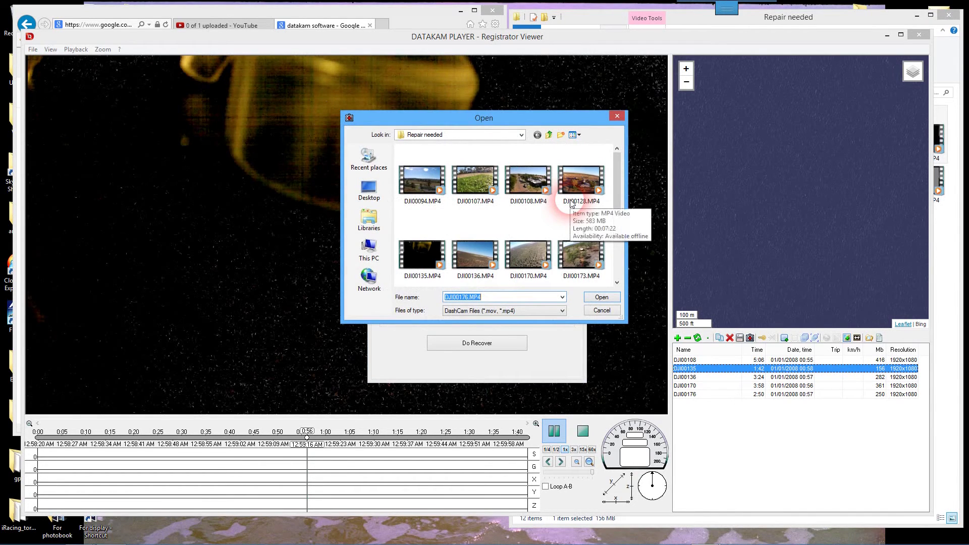
{"action": "left_click", "coordinate": [617, 264]}
{"action": "left_click", "coordinate": [488, 278]}
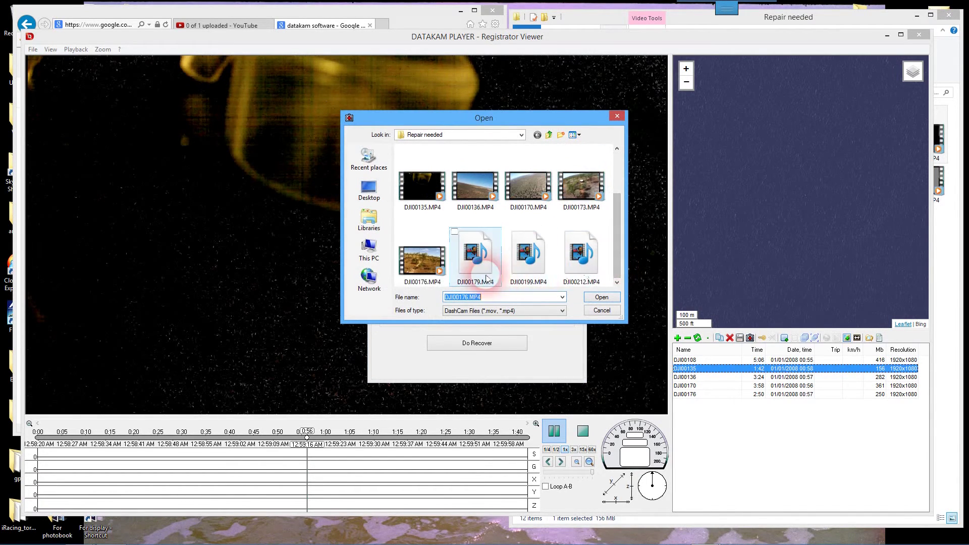
{"action": "left_click", "coordinate": [601, 298]}
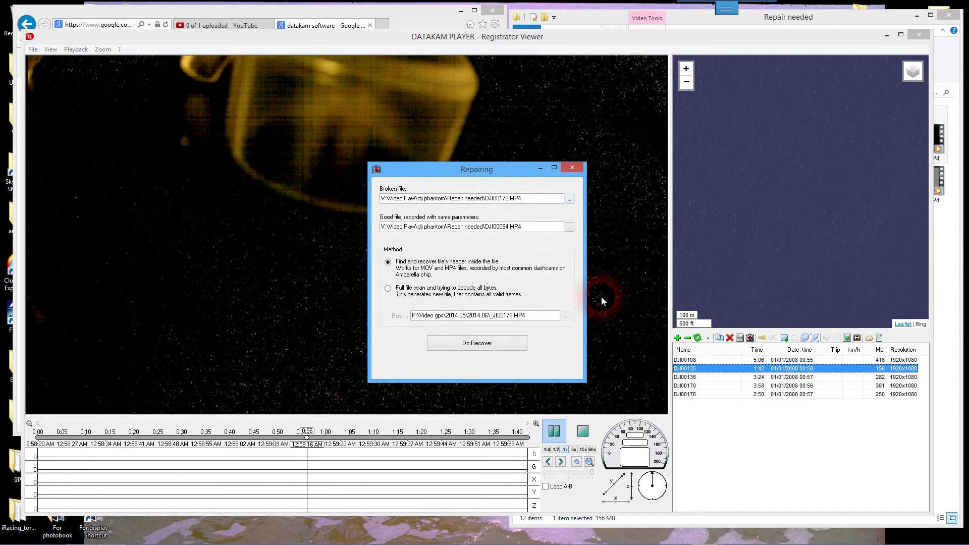
{"action": "left_click", "coordinate": [494, 346]}
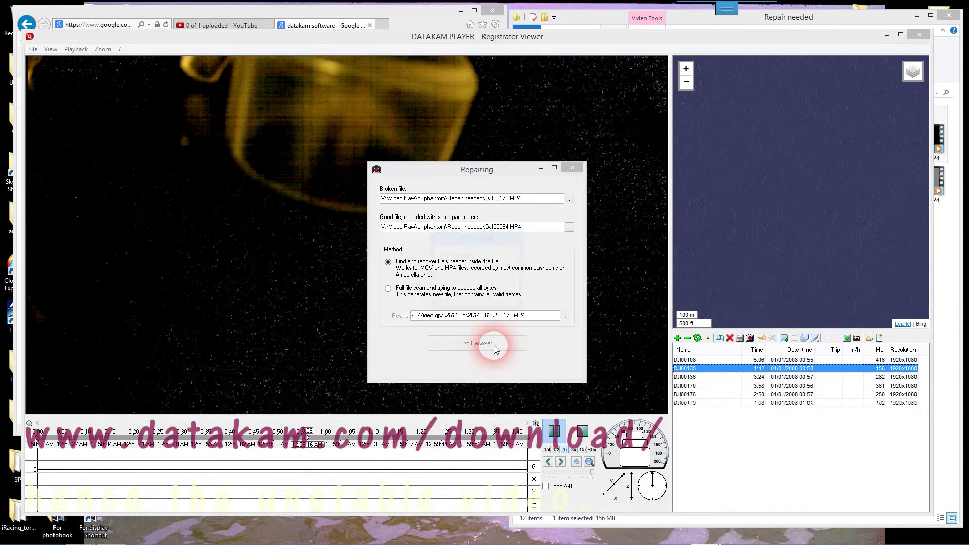
{"action": "left_click", "coordinate": [487, 302]}
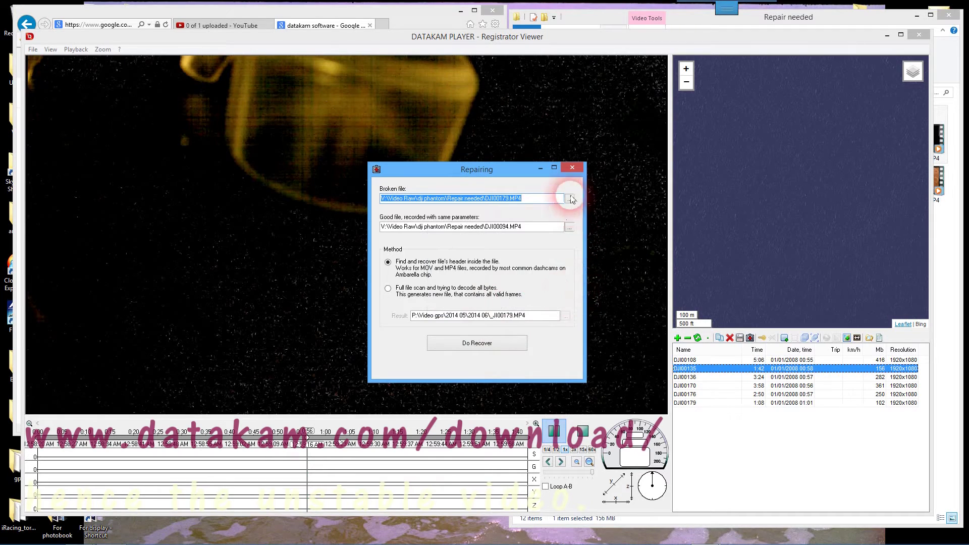
- Recover DJI00199.MP4 the same way, then close the Repairing dialog
{"action": "left_click", "coordinate": [570, 199]}
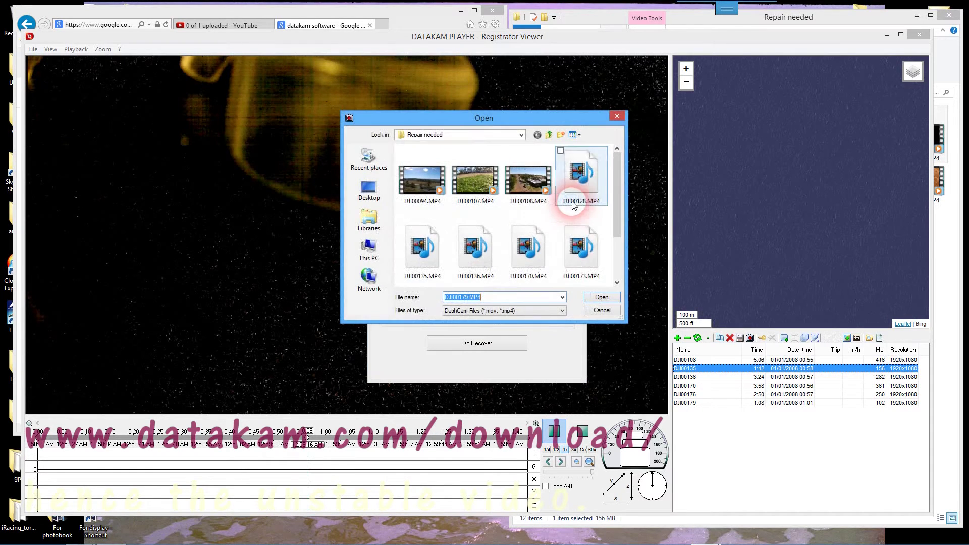
{"action": "left_click_drag", "start_coordinate": [617, 227], "coordinate": [619, 272]}
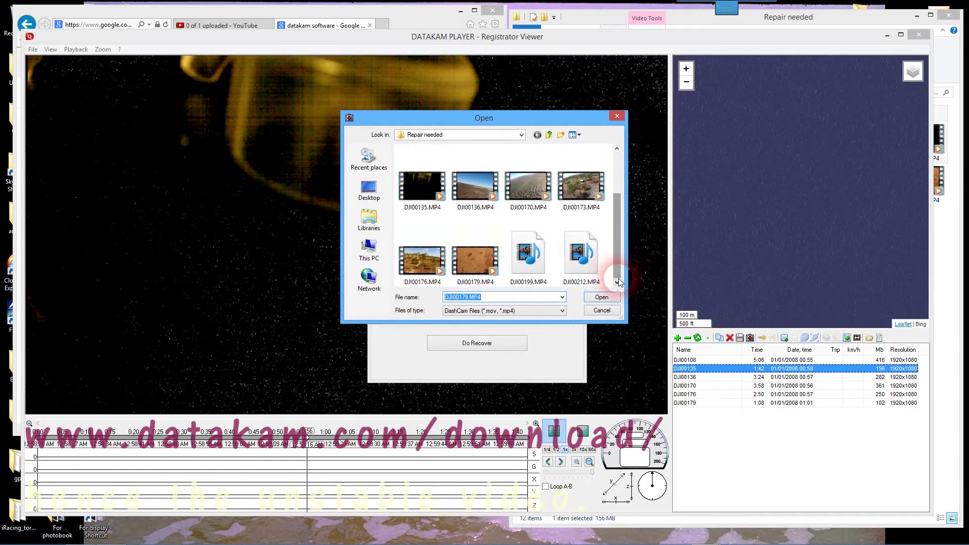
{"action": "left_click", "coordinate": [529, 253]}
{"action": "left_click", "coordinate": [602, 298]}
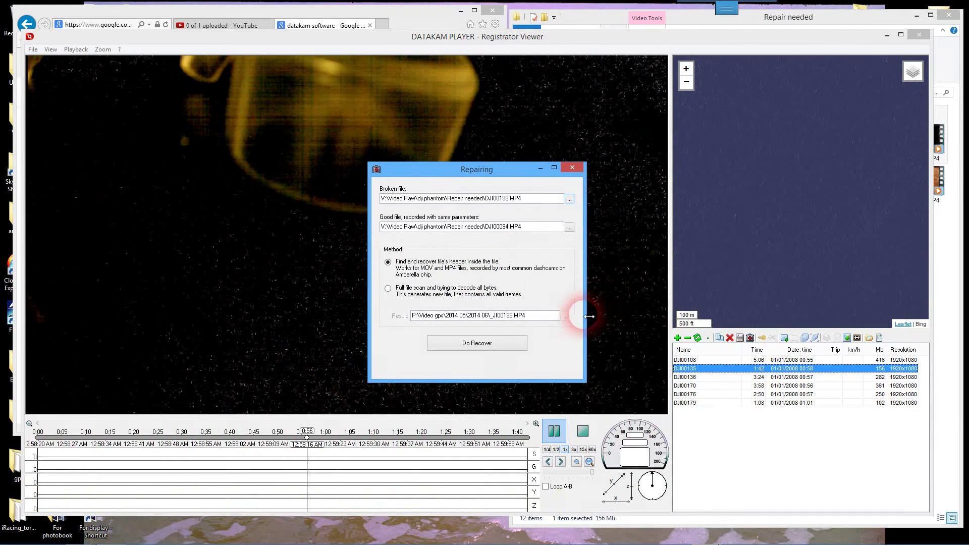
{"action": "left_click", "coordinate": [484, 345]}
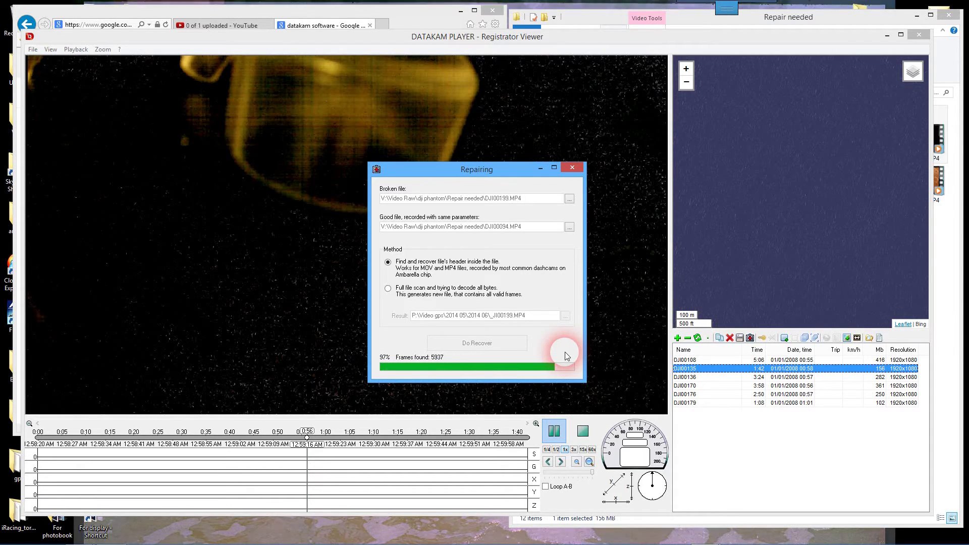
{"action": "left_click", "coordinate": [477, 295]}
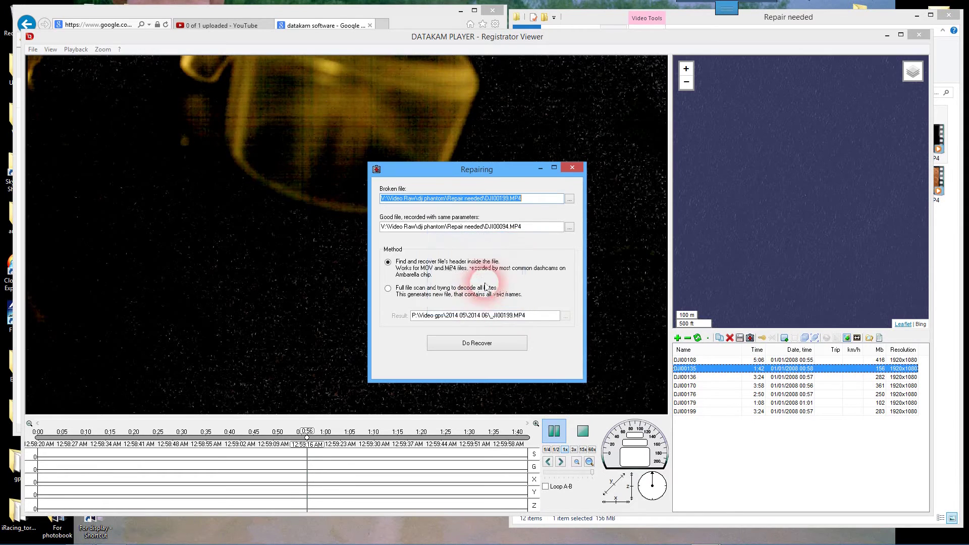
{"action": "left_click", "coordinate": [575, 172]}
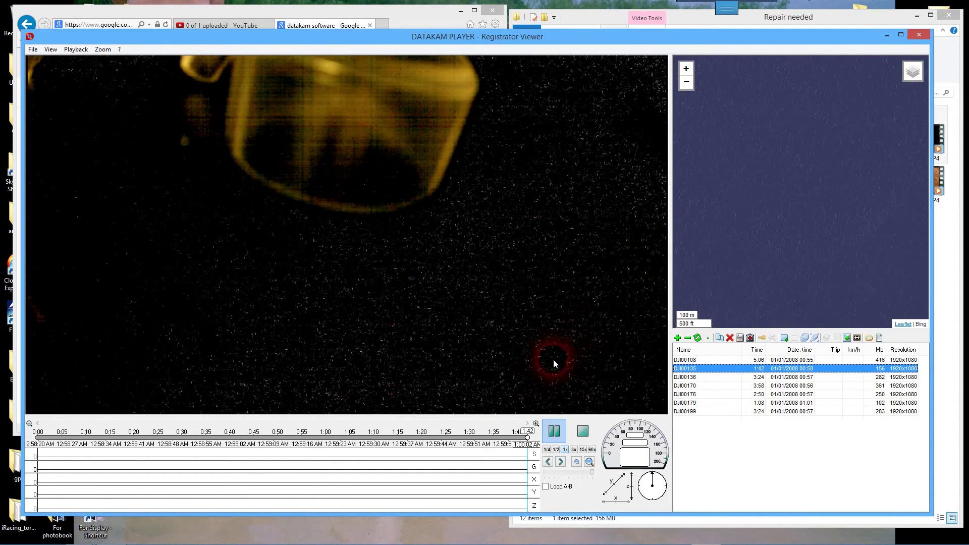
- Play recovered clips DJI00199, DJI00179, DJI00176 and DJI00170 in turn, then close the player
{"action": "double_click", "coordinate": [686, 412]}
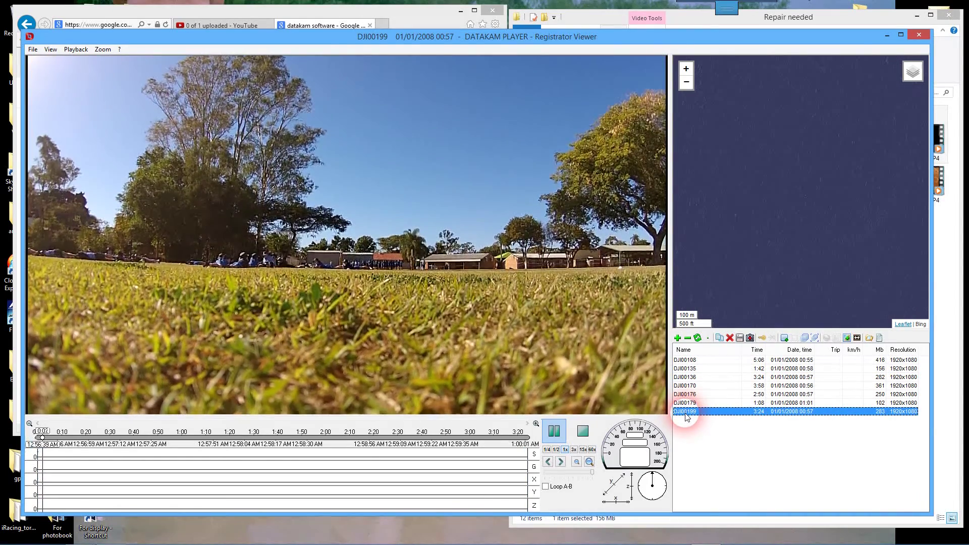
{"action": "double_click", "coordinate": [686, 403]}
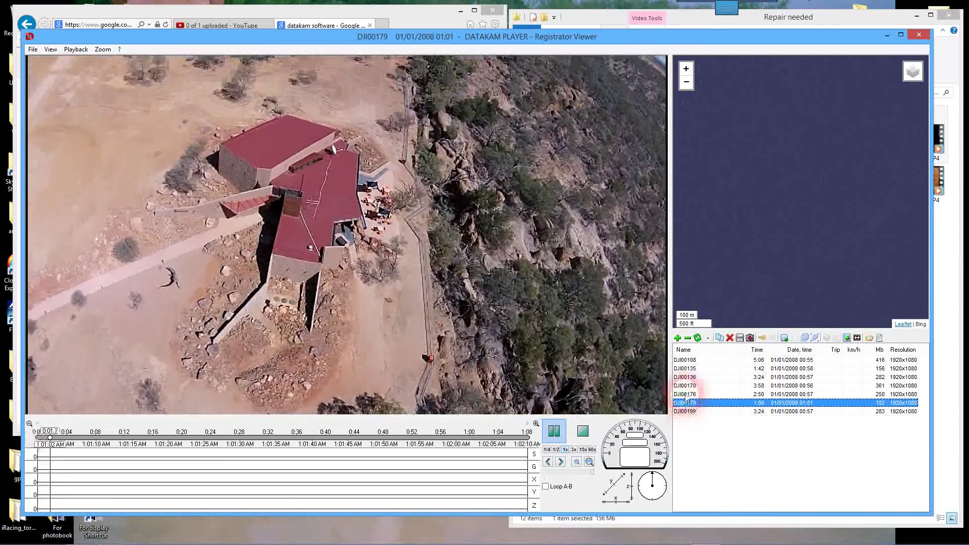
{"action": "double_click", "coordinate": [686, 395]}
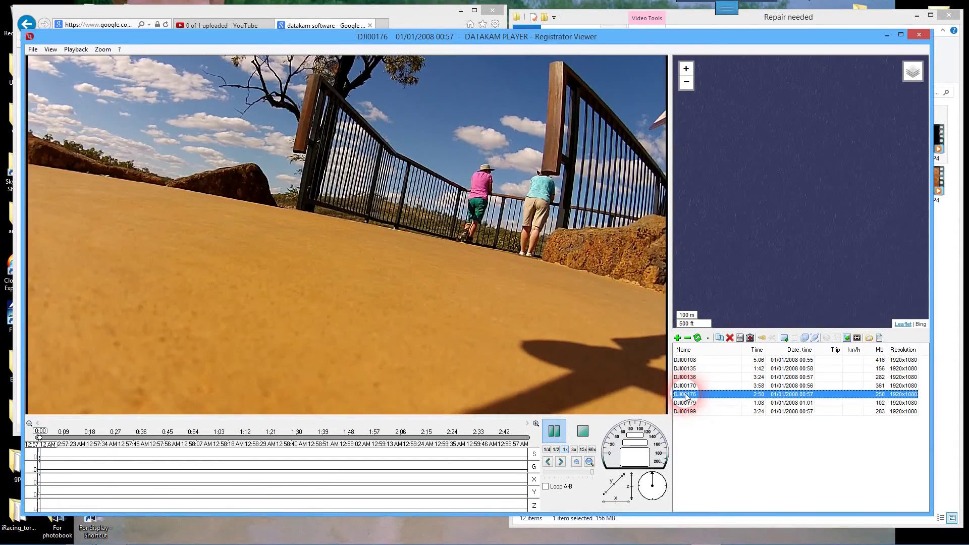
{"action": "double_click", "coordinate": [686, 386]}
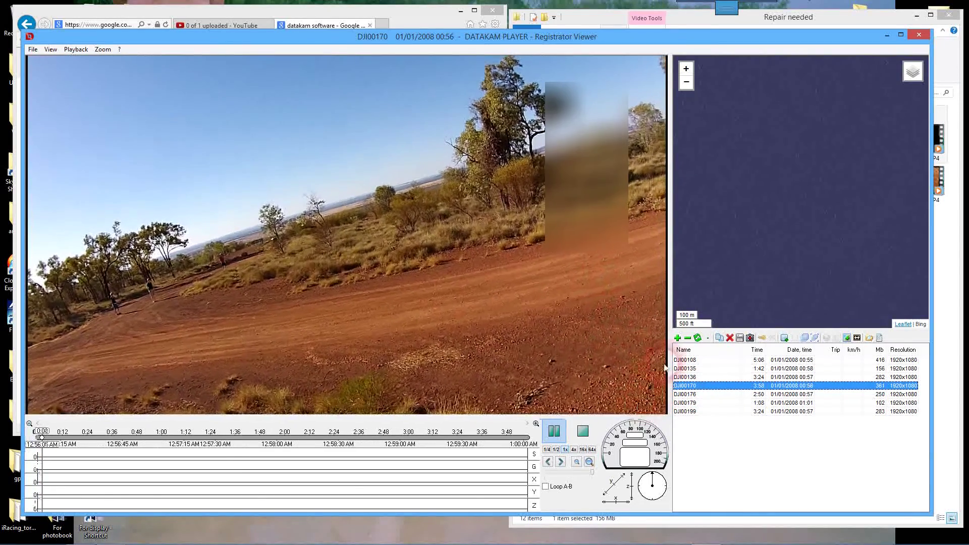
{"action": "left_click", "coordinate": [920, 36]}
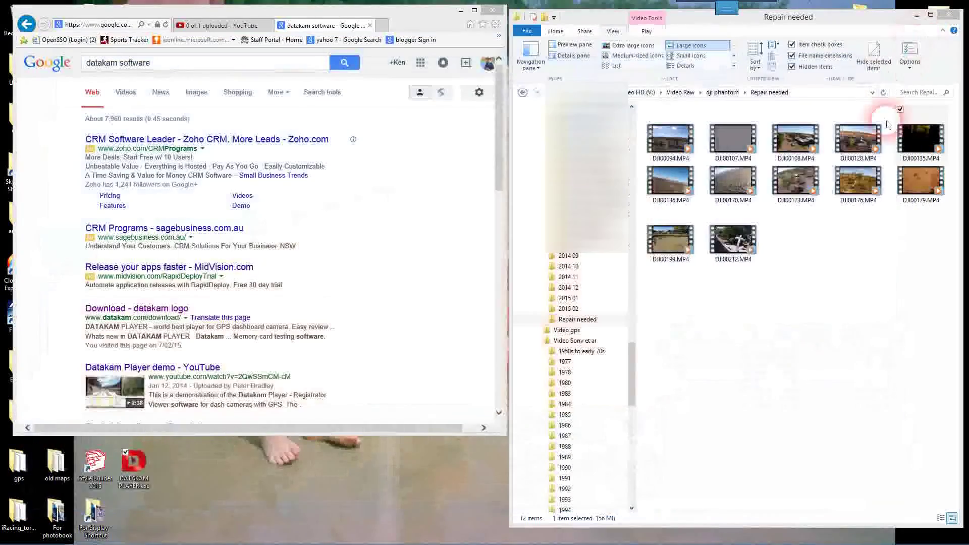
- Open DJI00199.MP4 from the Repair needed folder in the default media player
{"action": "double_click", "coordinate": [665, 244]}
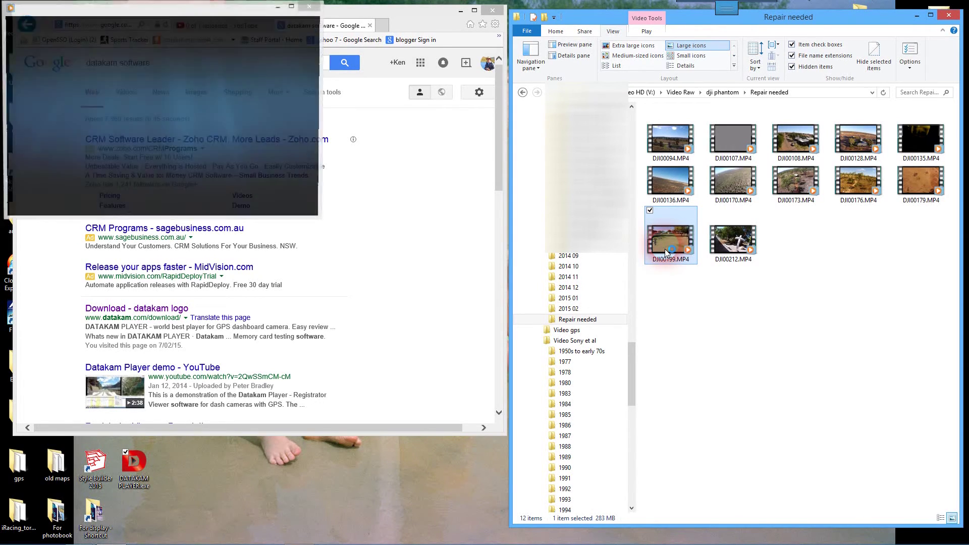
{"action": "left_click", "coordinate": [309, 68]}
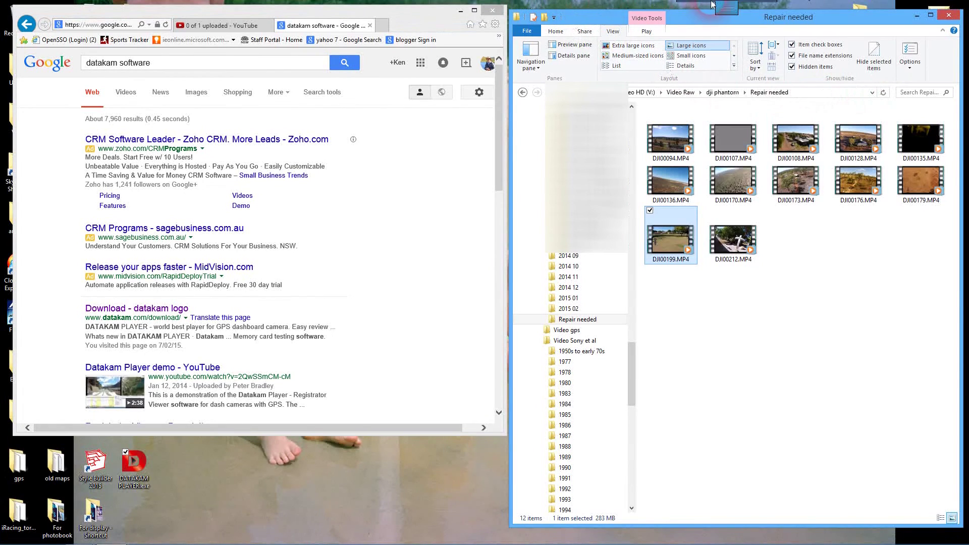
{"action": "left_click", "coordinate": [334, 147]}
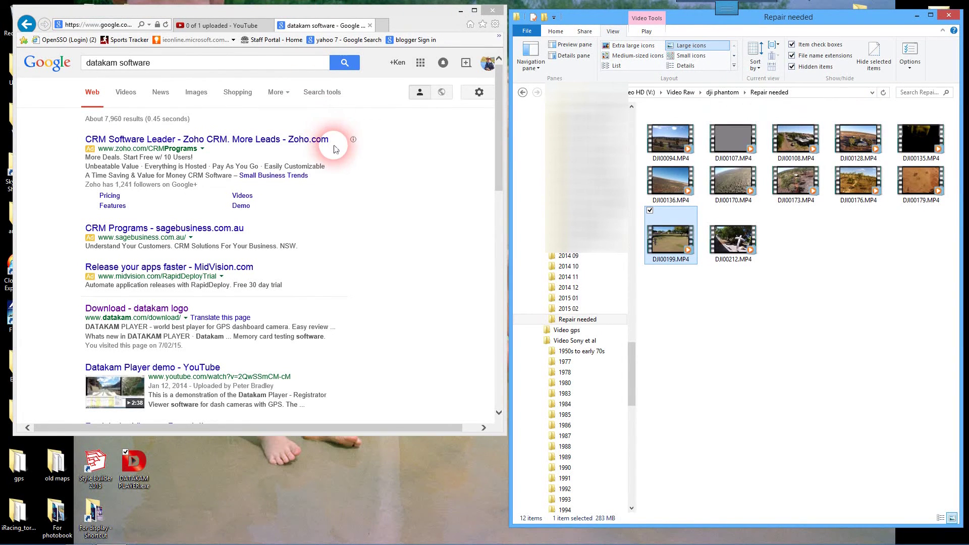